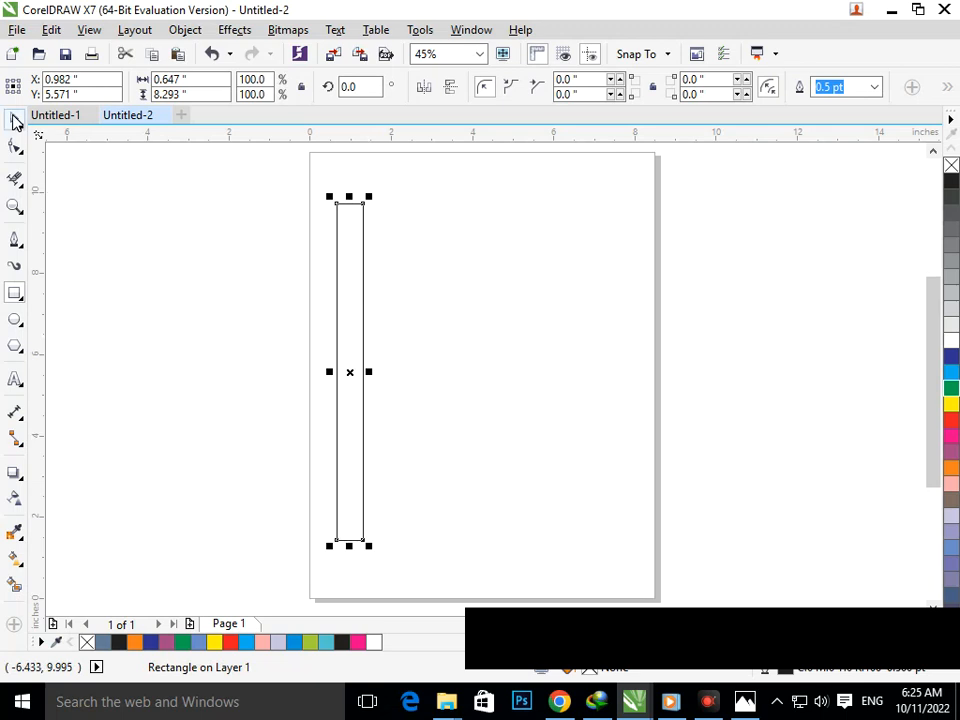
Copy the tall rectangle about 1.16 inches to the right and repeat the duplication five times to make seven evenly spaced bars.
left_click_drag(363, 388, 410, 386)
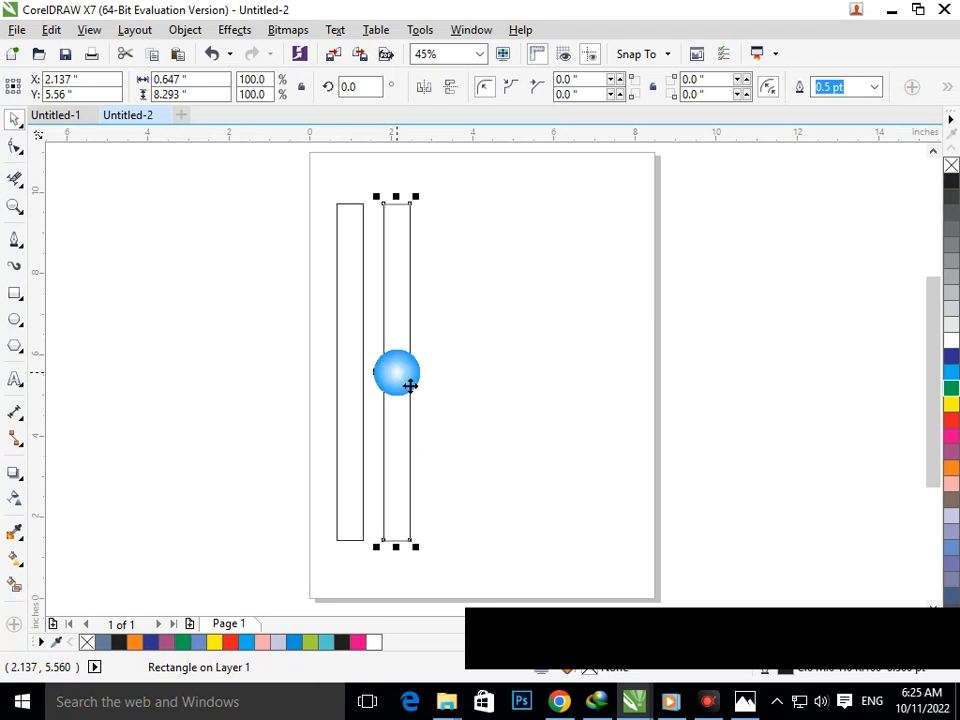
key("ctrl+r")
key("ctrl+r")
key("ctrl+r")
key("ctrl+r")
key("ctrl+r")
left_click(47, 366)
Draw a polygon about 4.2 by 4.85 inches beside the page and set it to 6 sides.
left_click(16, 345)
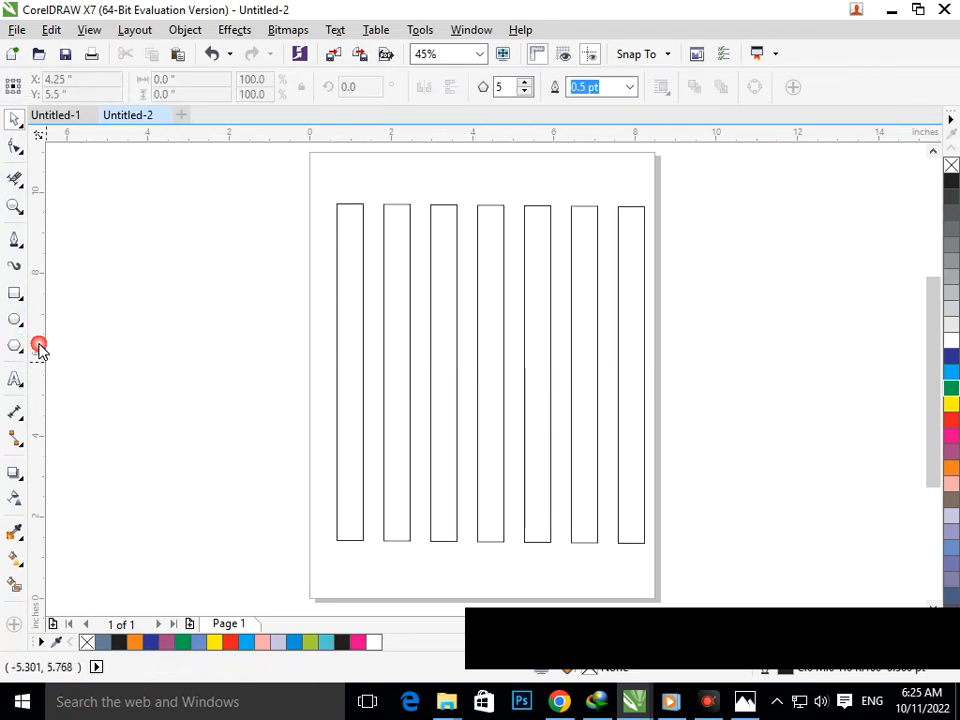
left_click_drag(105, 268, 306, 459)
left_click(499, 87)
type("6")
key("Return")
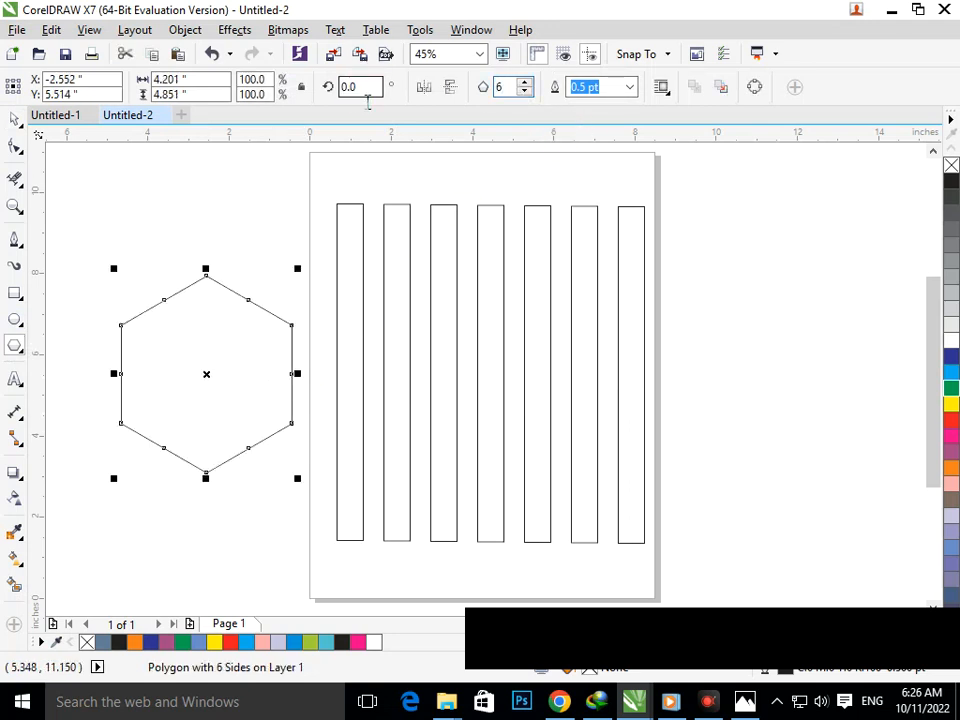
Move the hexagon over the bars and stretch it to about 7.6 by 7.02 inches so it spans all seven.
left_click(14, 118)
left_click(135, 297)
left_click_drag(221, 397, 435, 346)
left_click_drag(511, 332, 662, 351)
left_click_drag(505, 452, 500, 536)
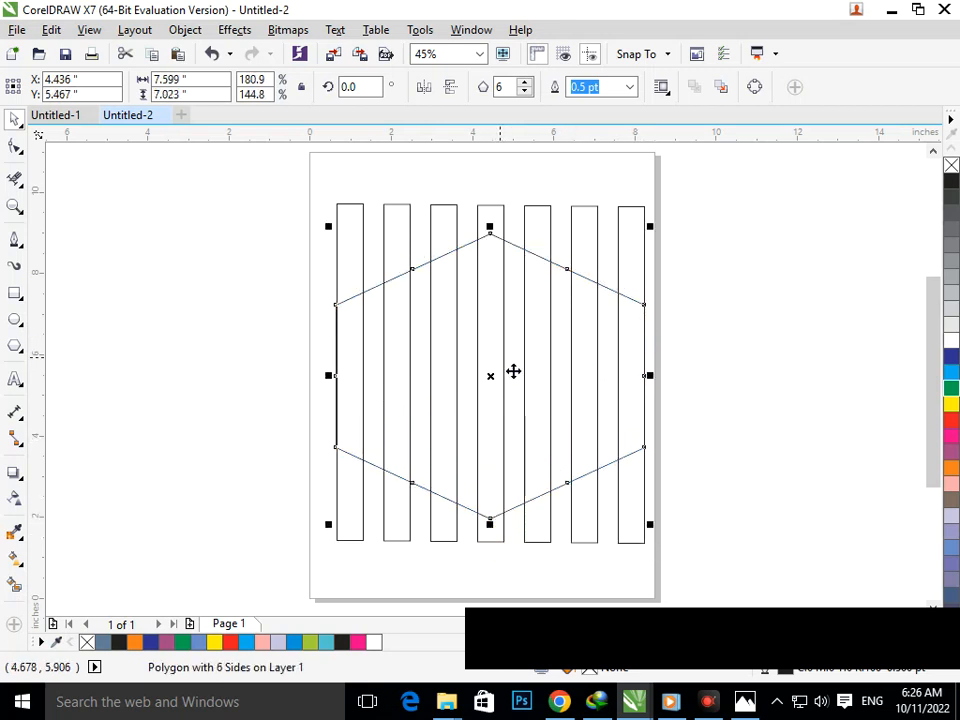
Create a smaller concentric copy of the hexagon, about 6.26 by 5.79 inches, fitting between the outermost bars.
left_click_drag(341, 540, 367, 523)
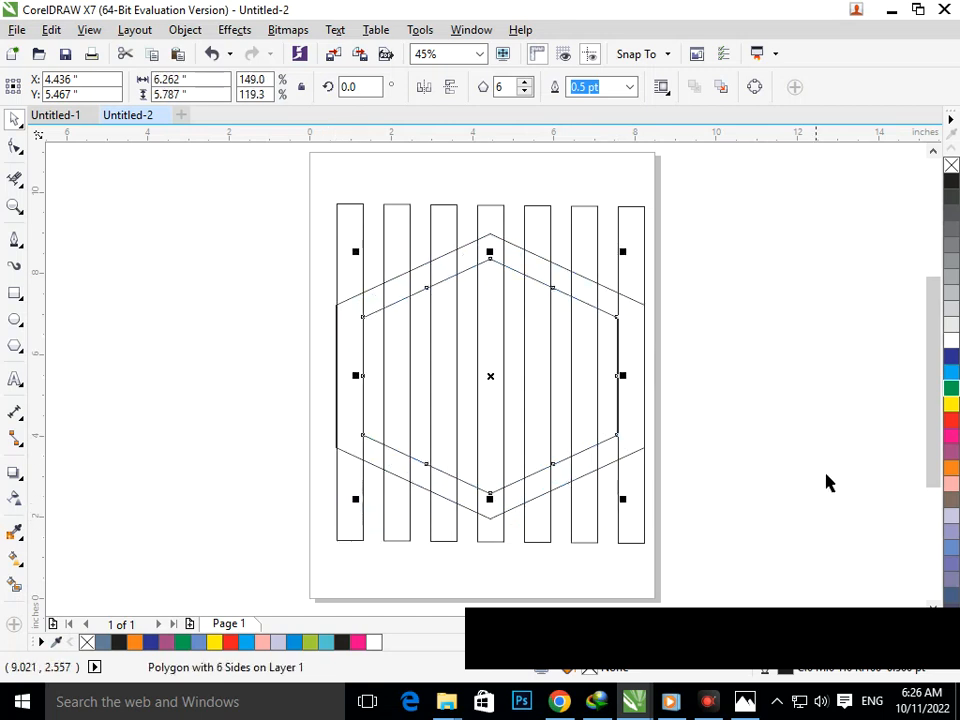
left_click(832, 521)
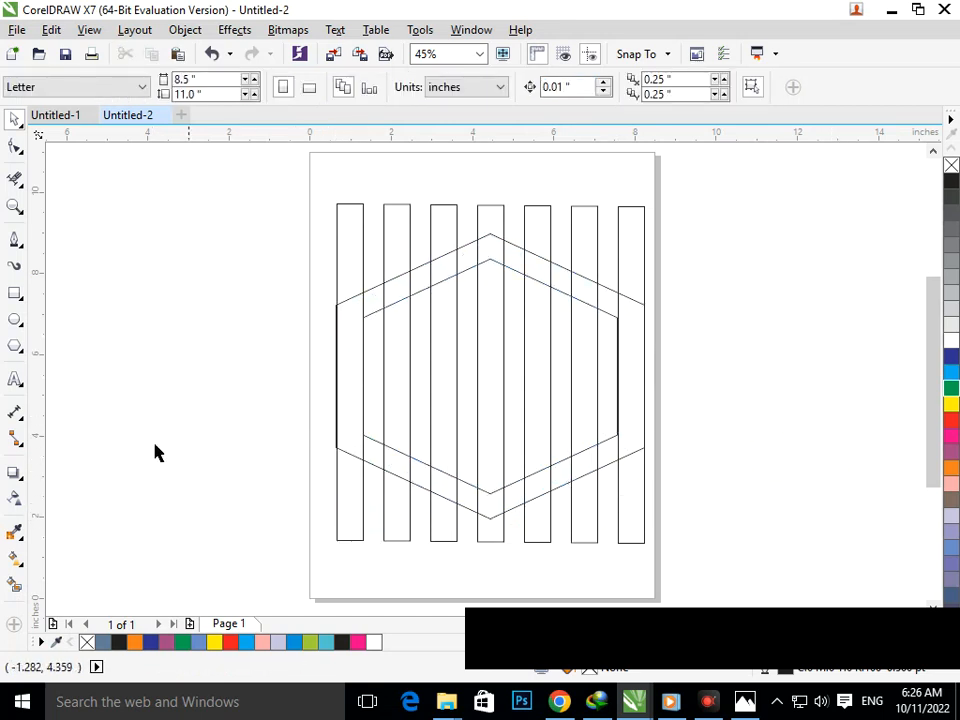
Smart Fill the first and second bars inside the outer hexagon, plus the lower band segment linking them, in blue-grey.
left_click(12, 583)
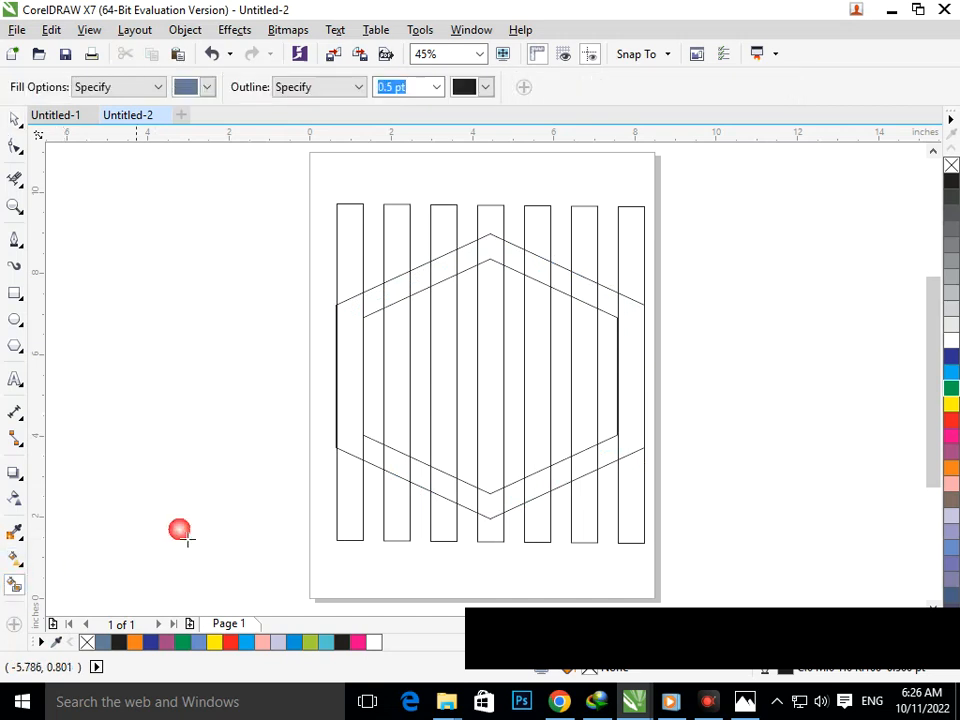
left_click(356, 450)
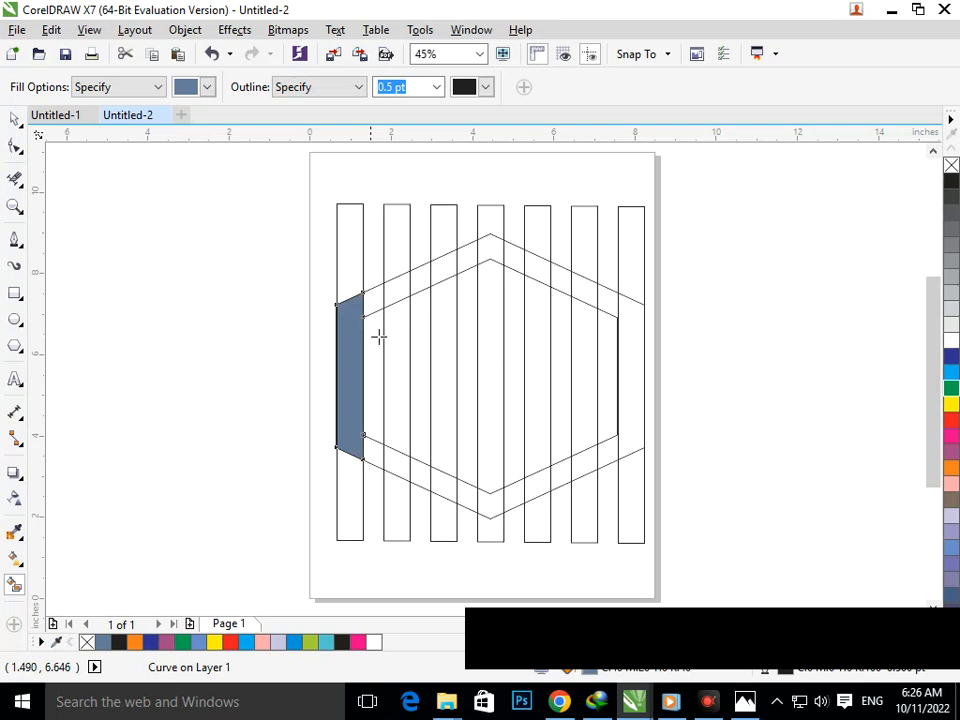
left_click(386, 464)
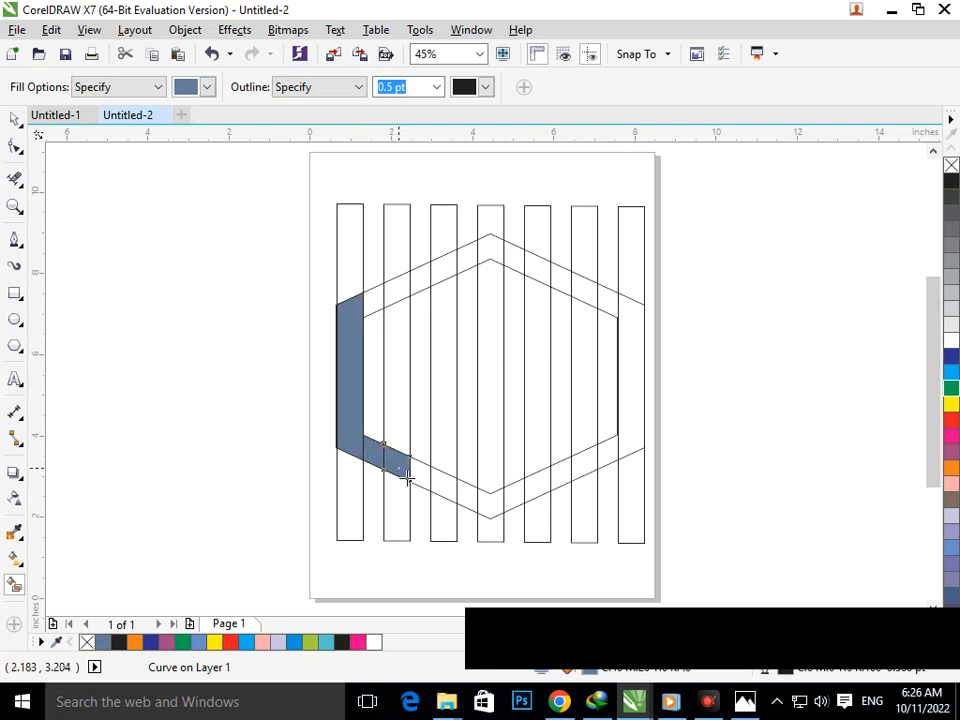
left_click(401, 445)
left_click(400, 285)
Smart Fill the third bar inside the outer hexagon and the upper band segment leading to the centre bar.
left_click(450, 268)
left_click(446, 321)
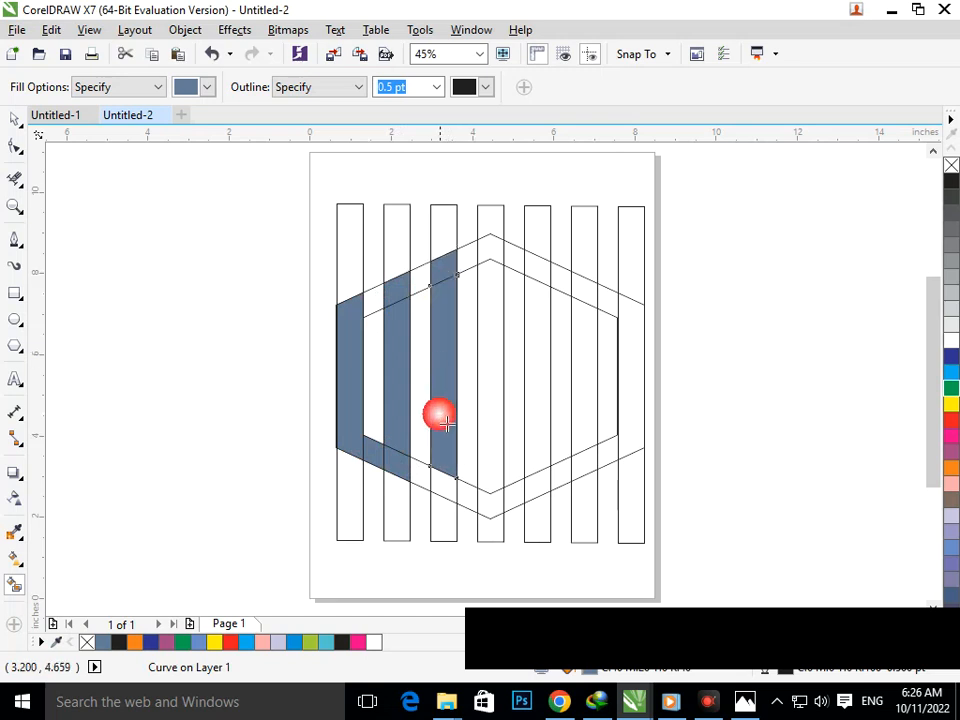
left_click(453, 496)
left_click(471, 266)
Smart Fill the hexagon's top peak and the full-height gap between the centre and fifth bars.
left_click(491, 255)
left_click(512, 263)
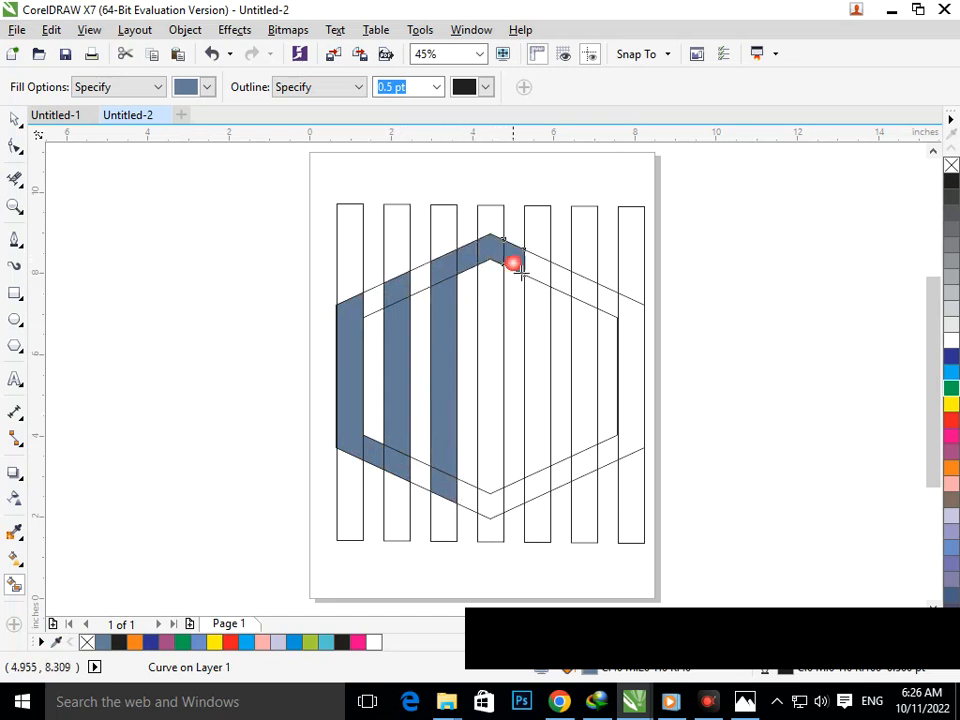
left_click(518, 339)
left_click(514, 491)
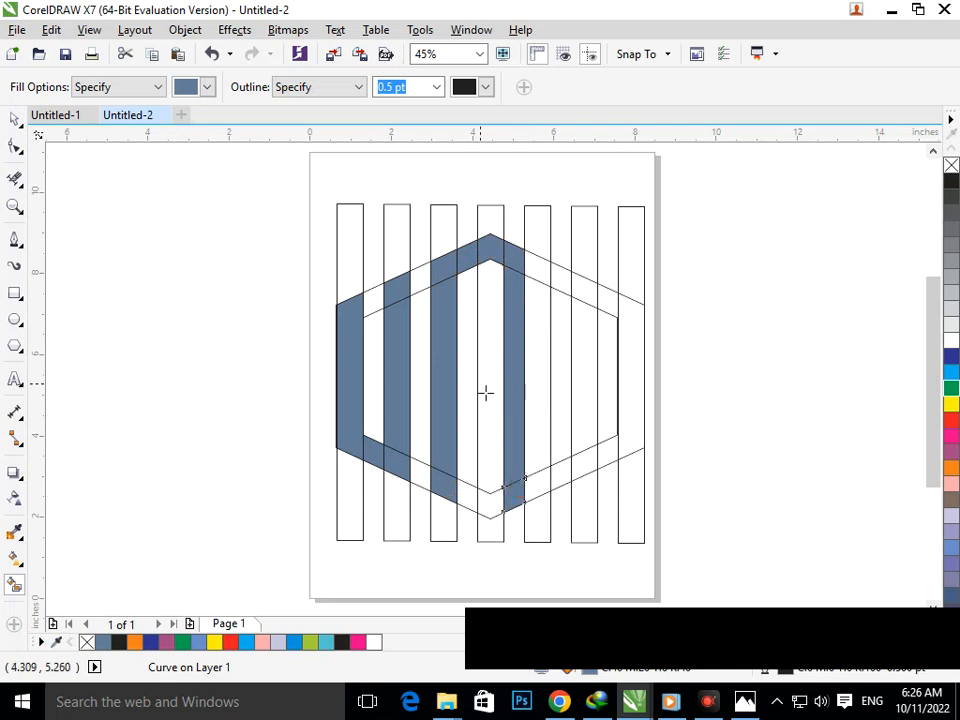
Try filling the fifth bar inside the hexagon, then undo those fills.
left_click(540, 272)
left_click(549, 420)
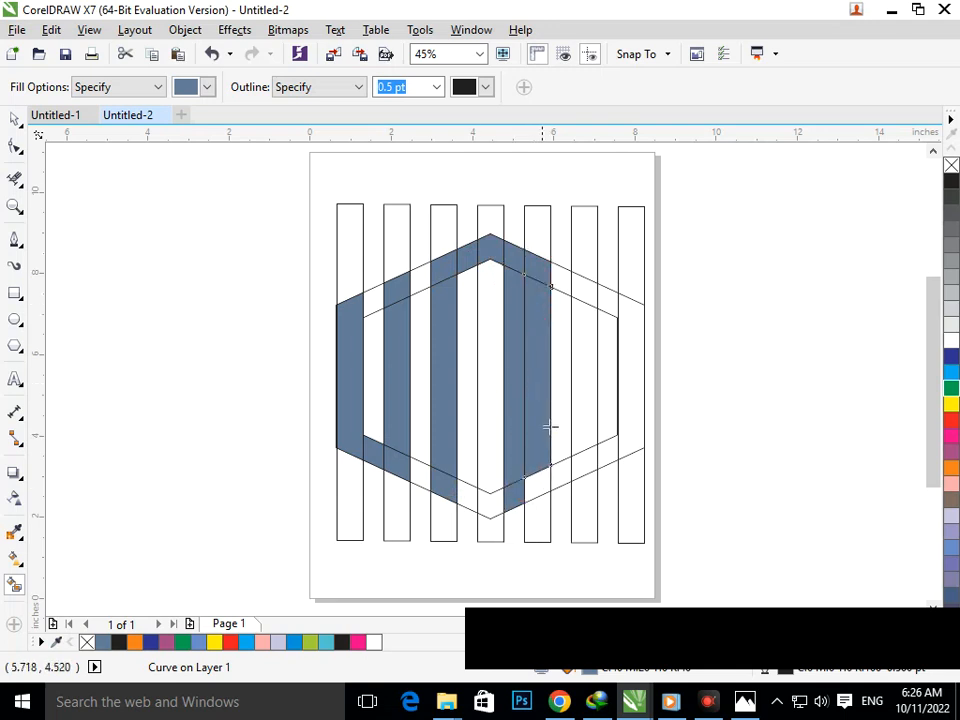
left_click(541, 488)
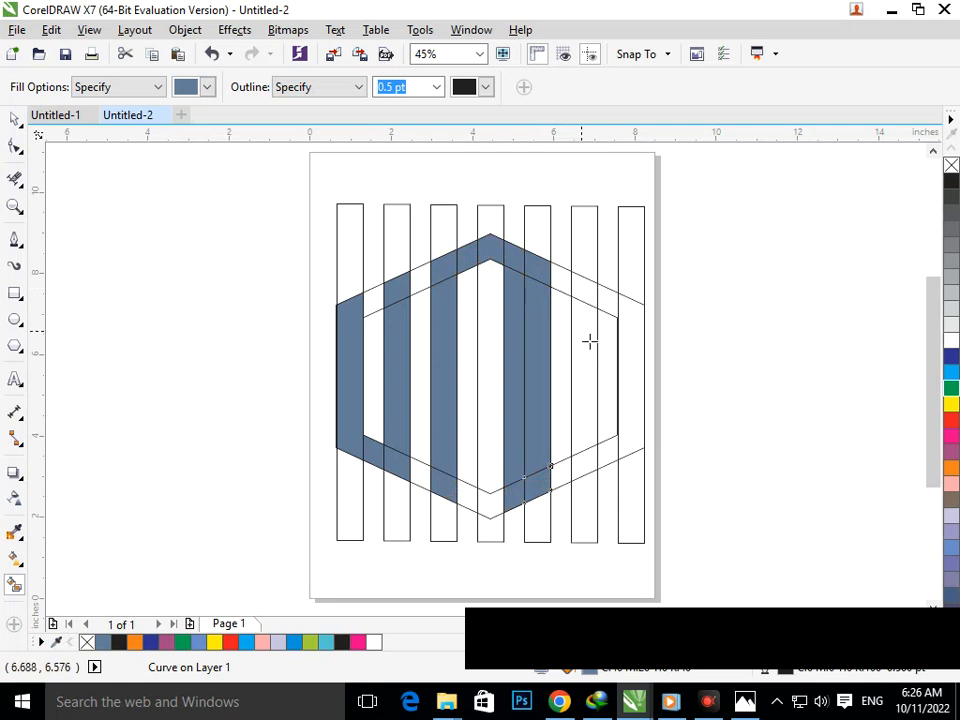
key("ctrl+z")
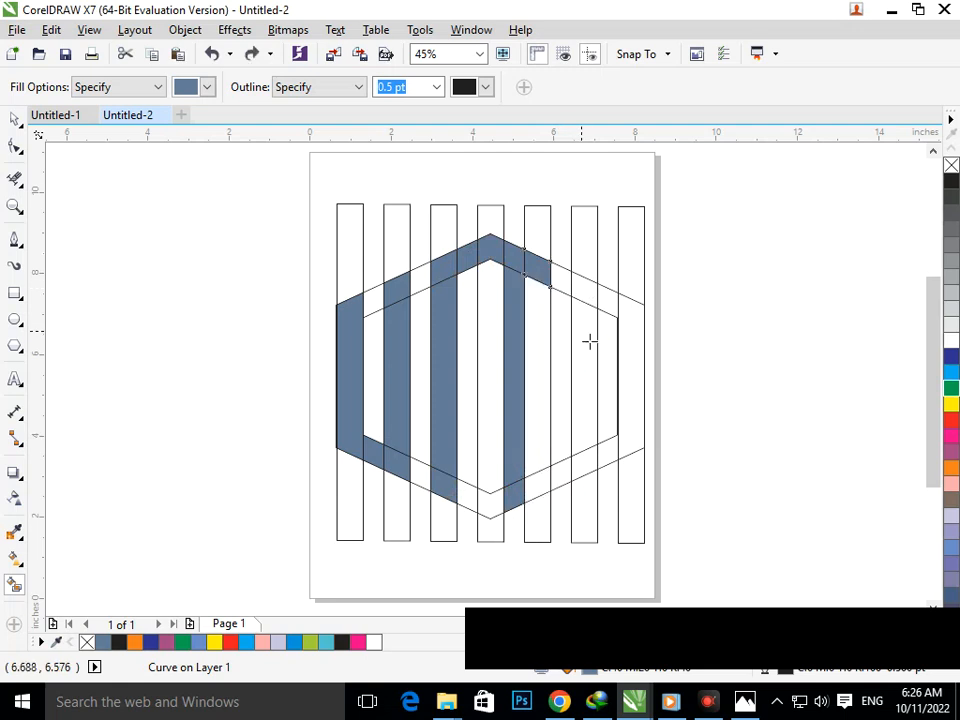
key("ctrl+z")
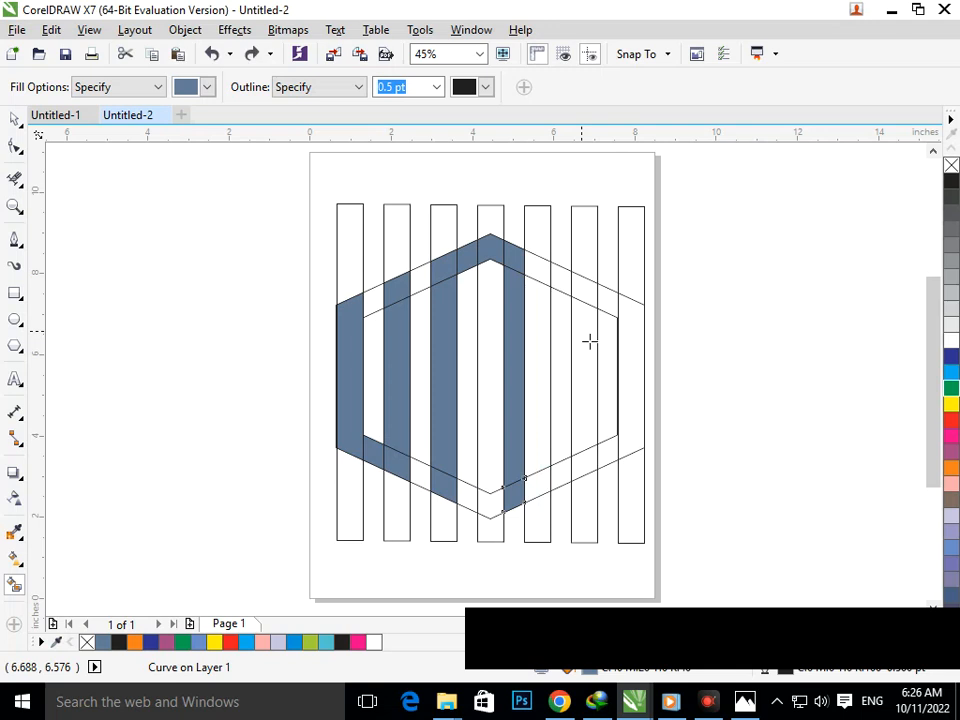
Undo the fill in the gap beside the centre bar below the upper band, and fill the fifth bar instead.
left_click(542, 270)
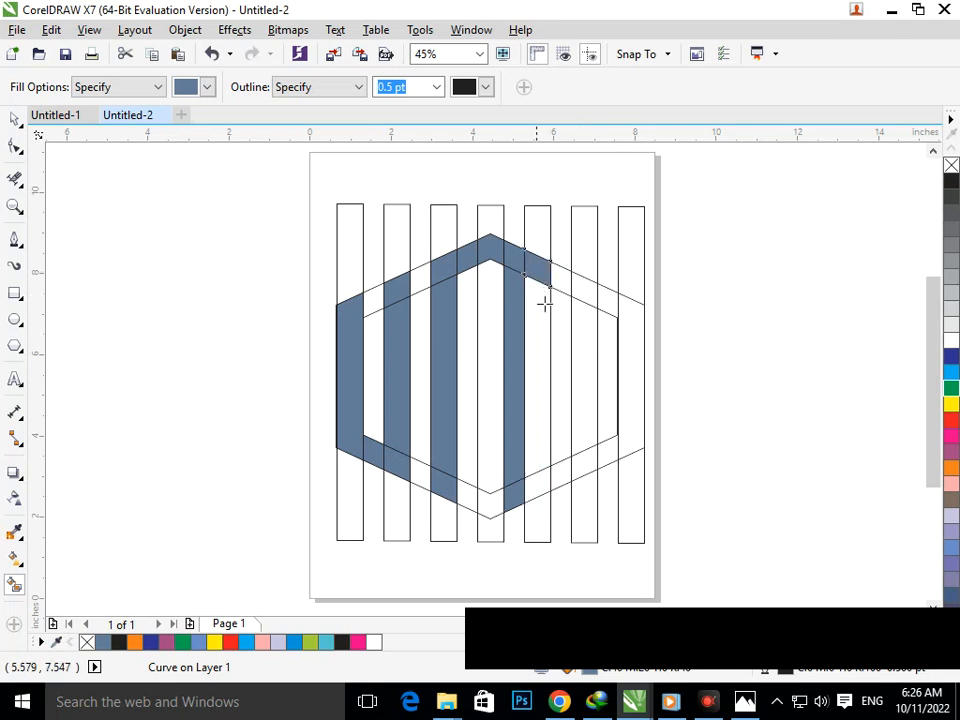
key("ctrl+z")
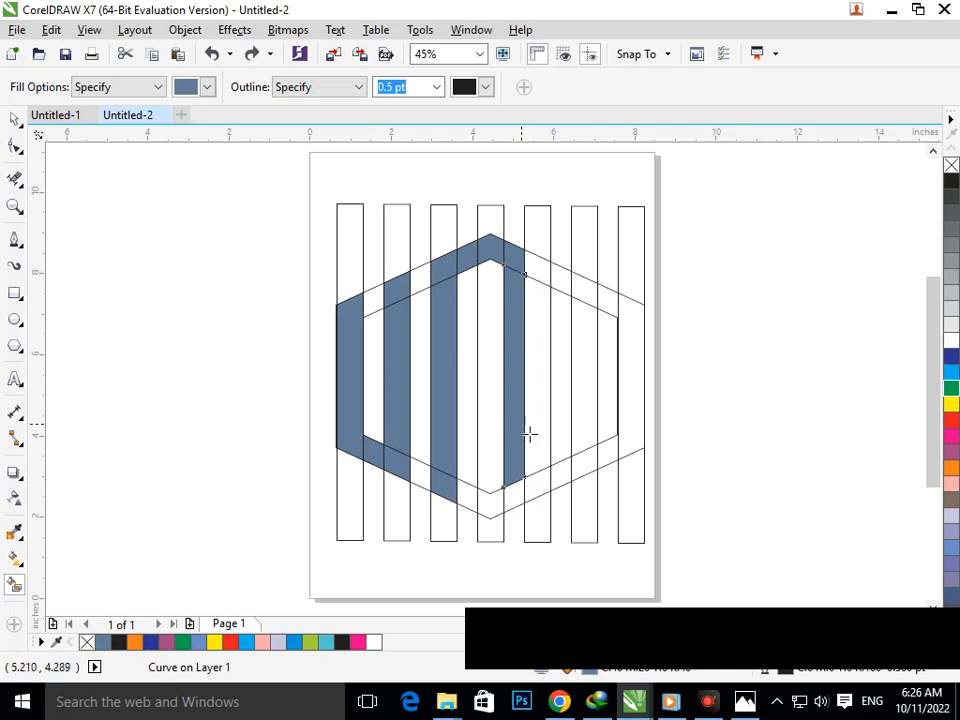
key("ctrl+shift+z")
left_click(538, 313)
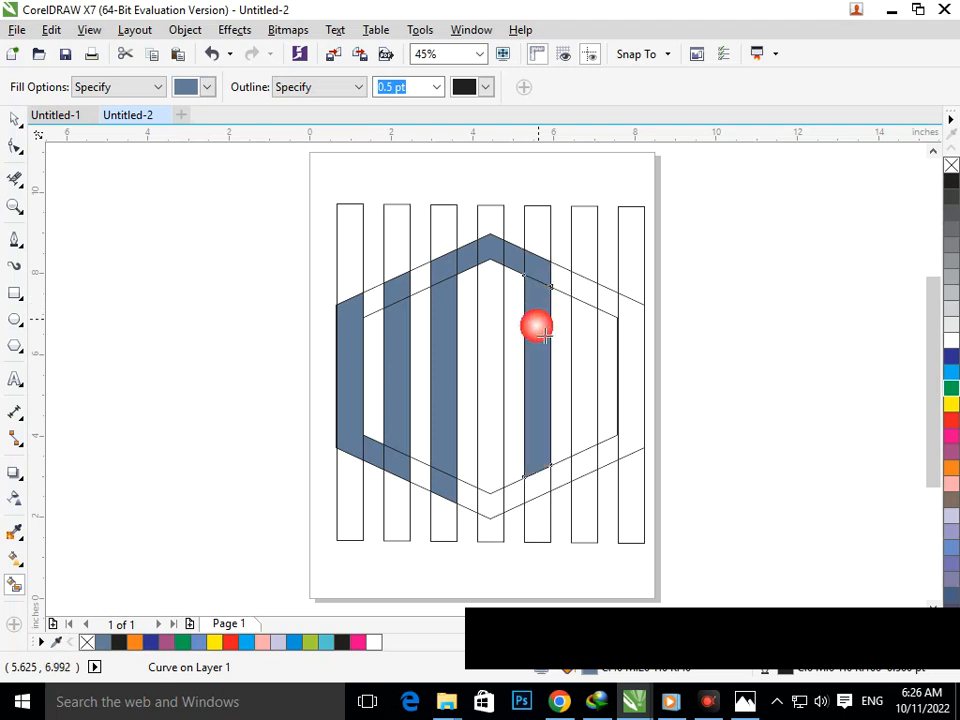
left_click(537, 492)
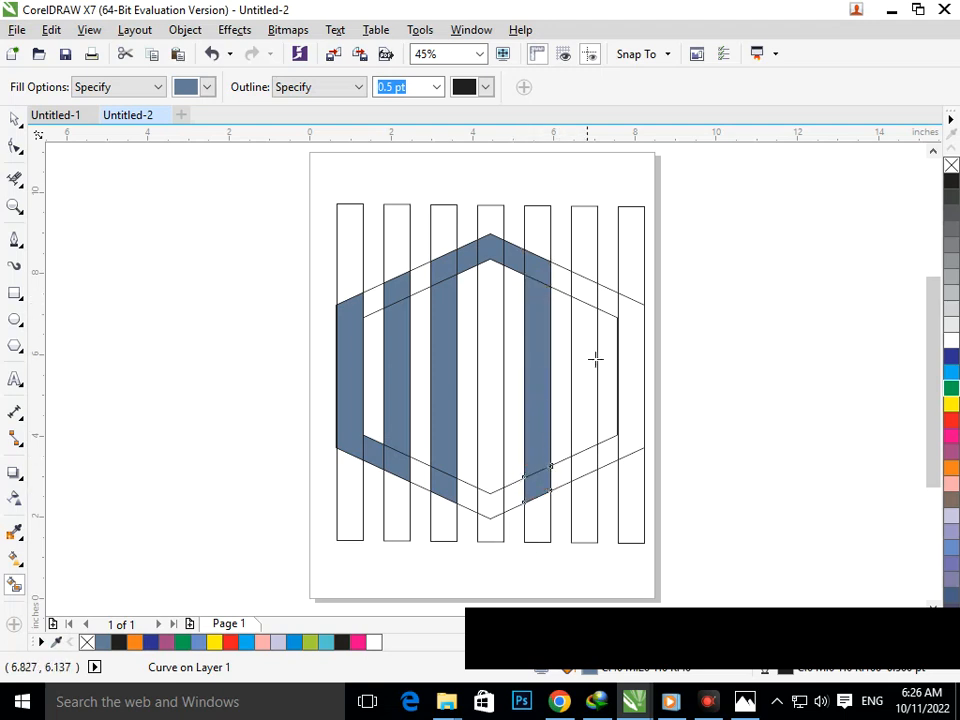
Try filling the upper-right band segments and the rightmost bar, then undo back to the sixth bar's upper segment.
left_click(590, 295)
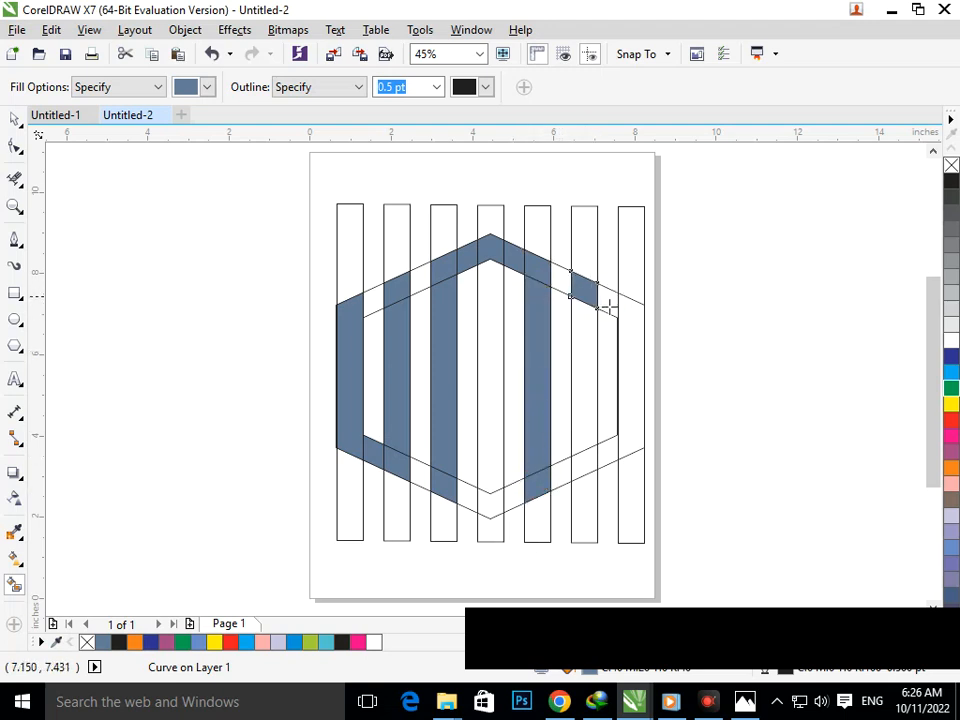
left_click(617, 300)
left_click(642, 322)
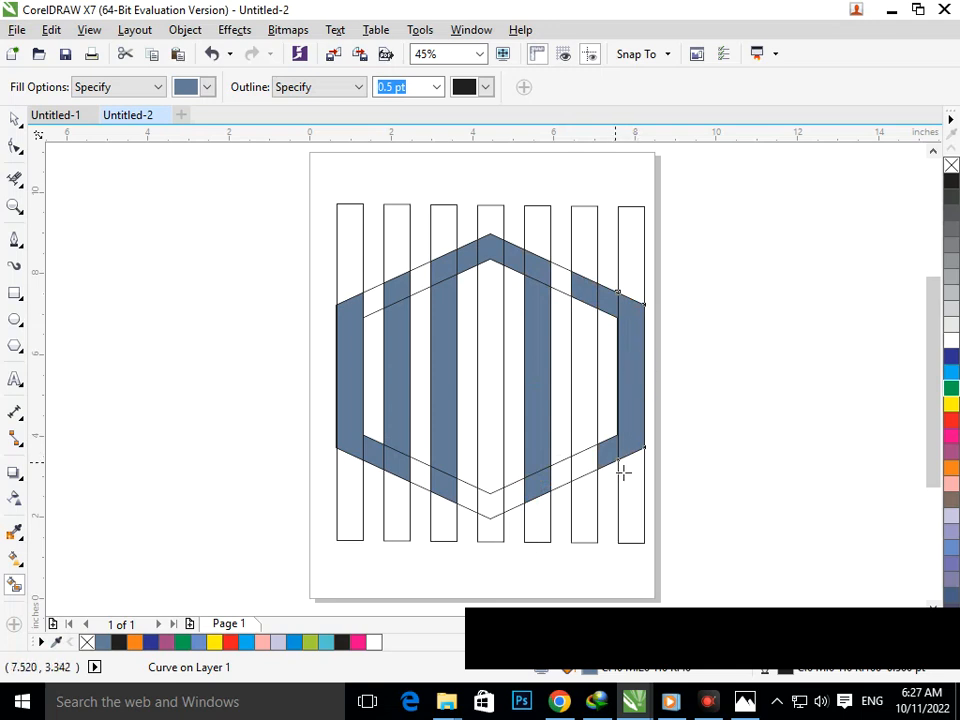
key("ctrl+z")
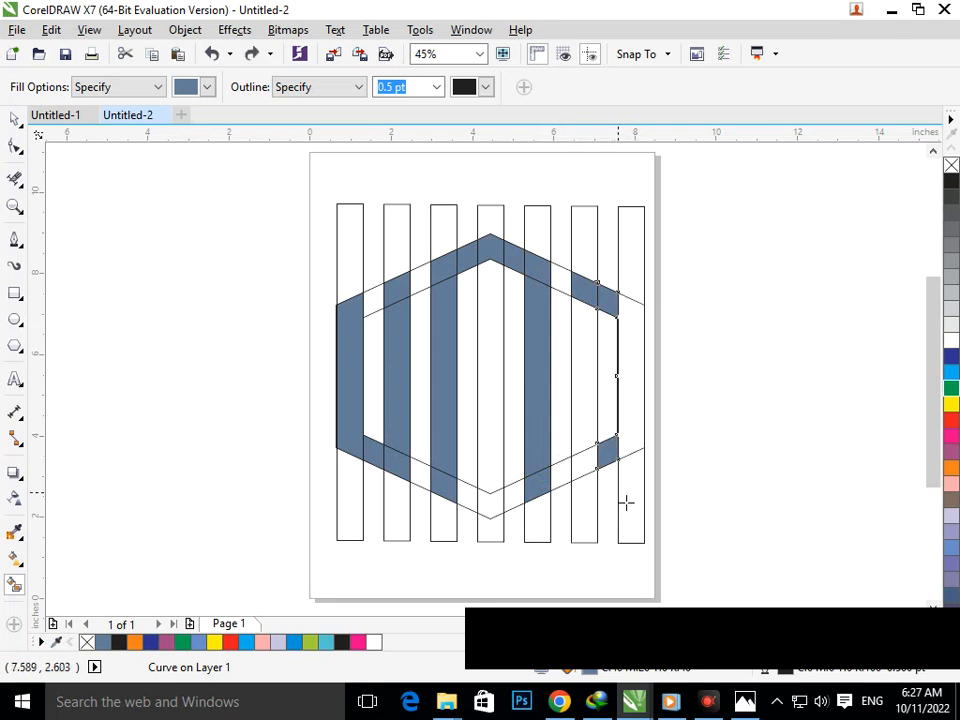
key("ctrl+z")
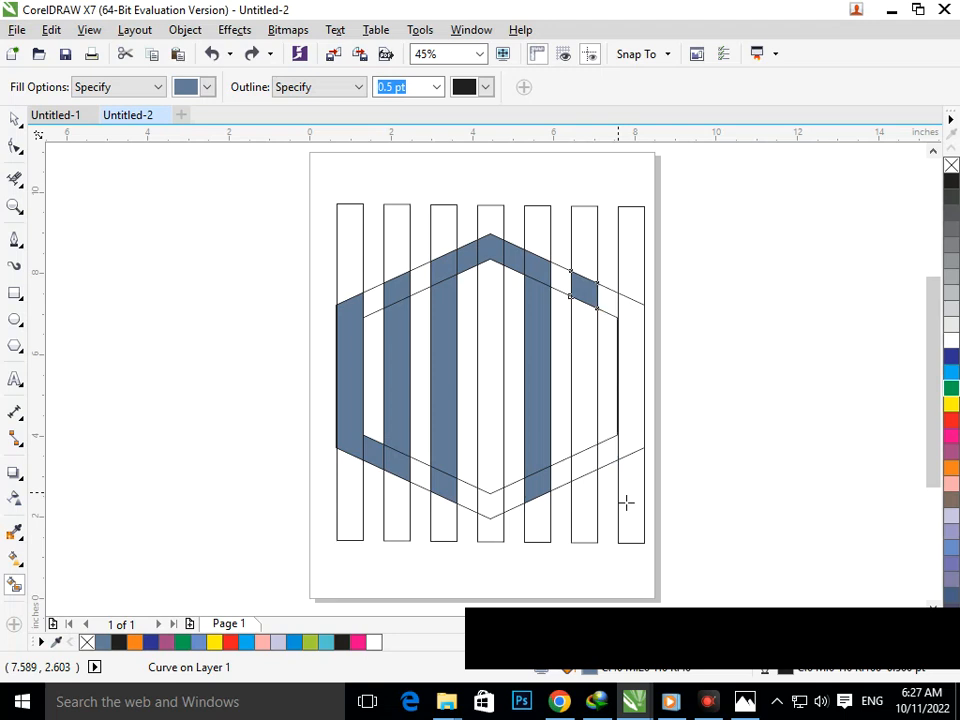
Smart Fill the rest of the sixth bar, the band segments linking it to the seventh bar, and the seventh bar.
left_click(586, 467)
left_click(609, 459)
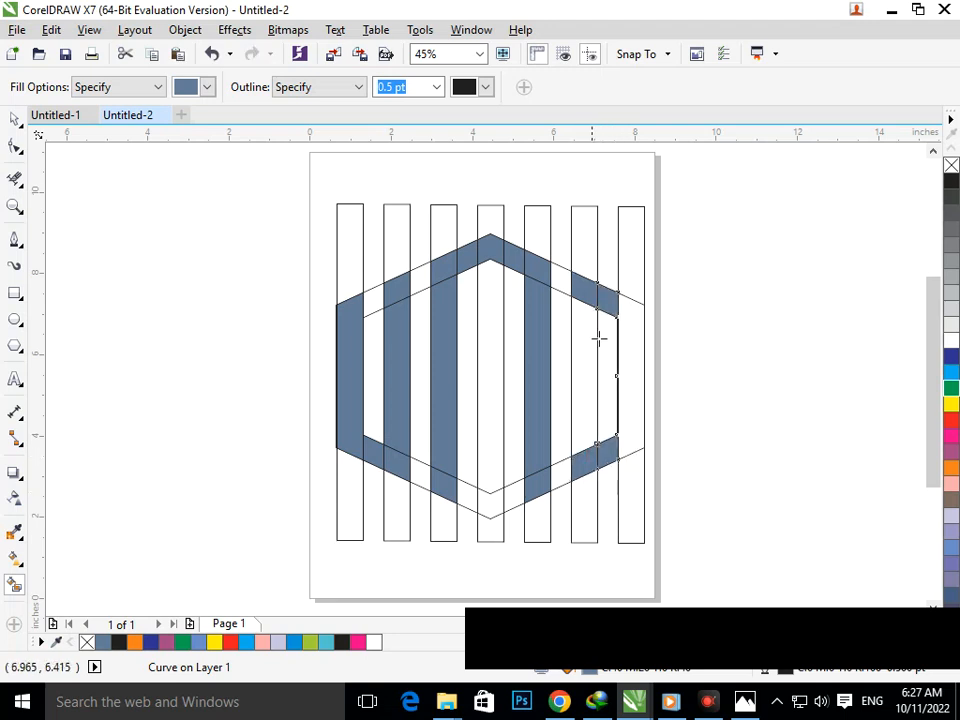
left_click(586, 392)
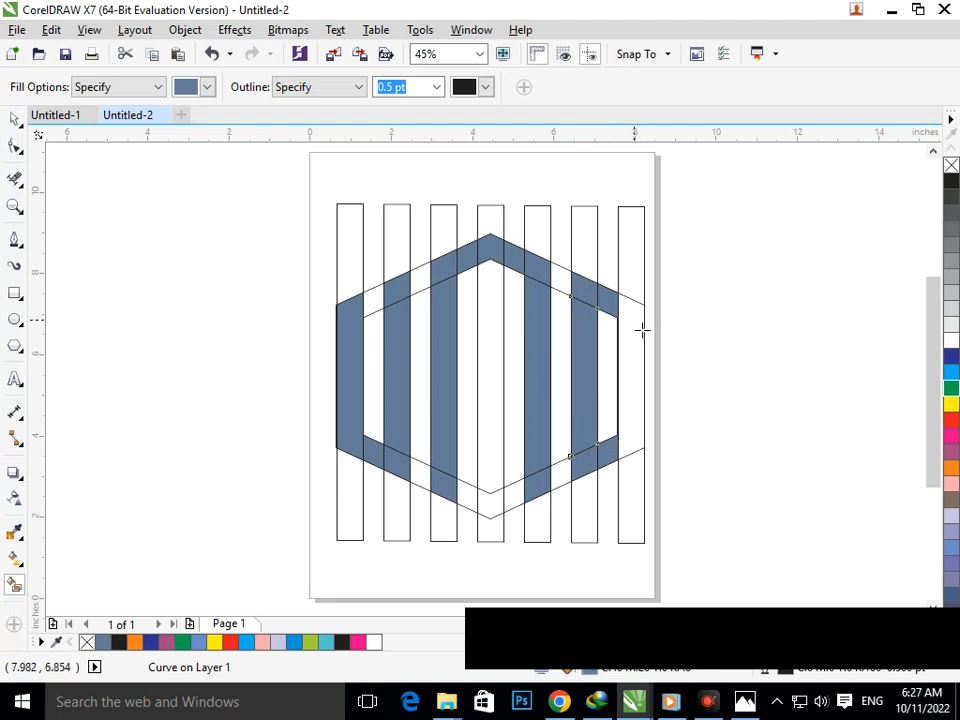
left_click(628, 442)
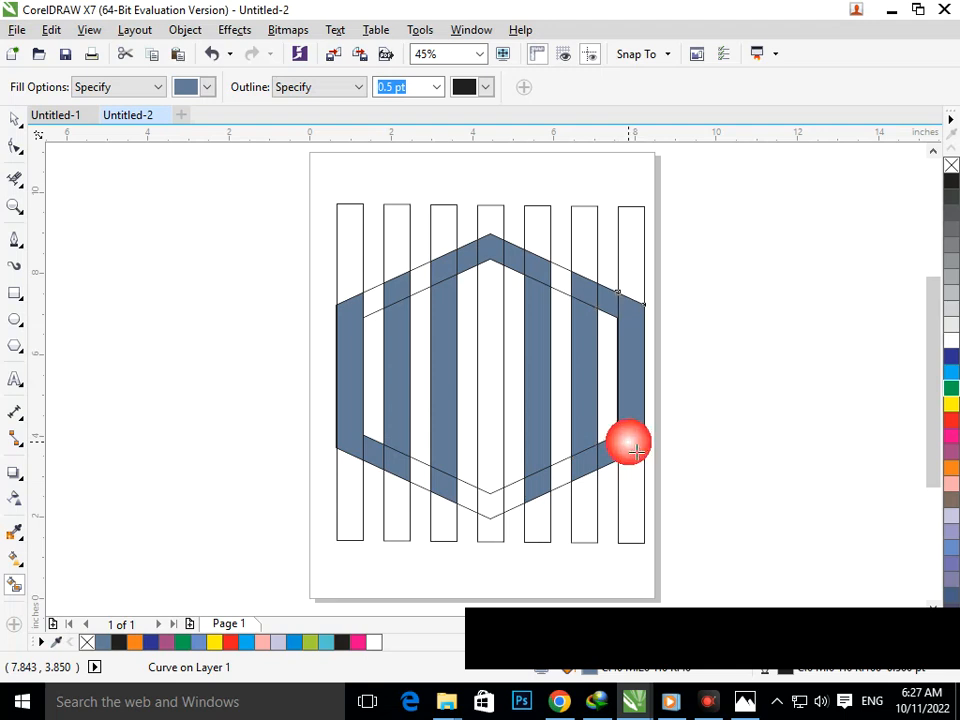
Undo the fills back to the upper band segment between the third and centre bars.
key("ctrl+z")
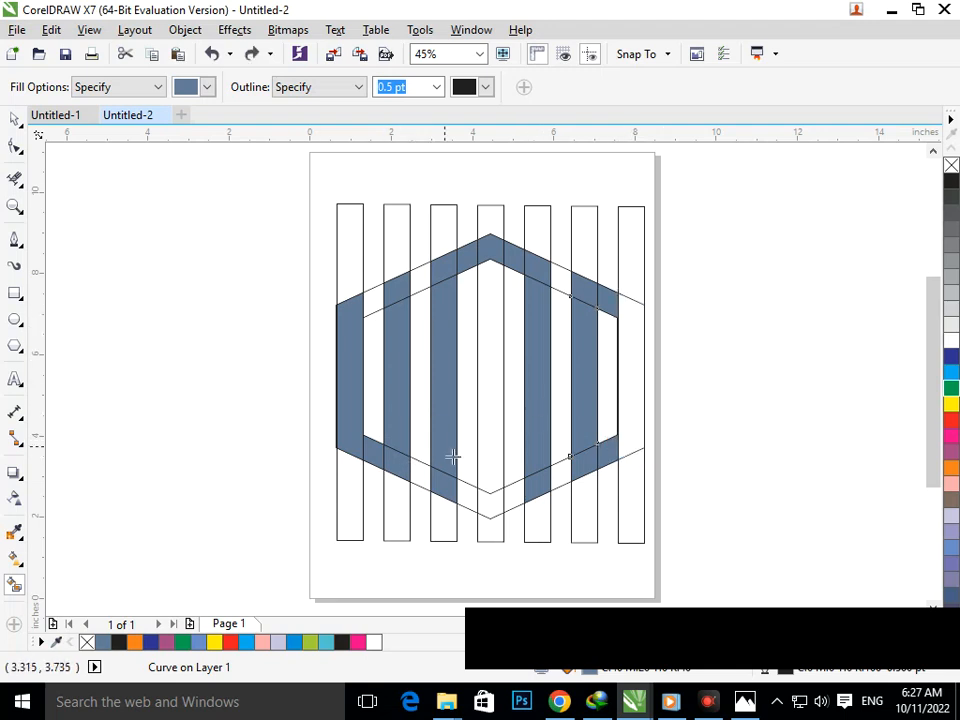
key("ctrl+z")
key("ctrl+z")
key("ctrl+z")
key("ctrl+z")
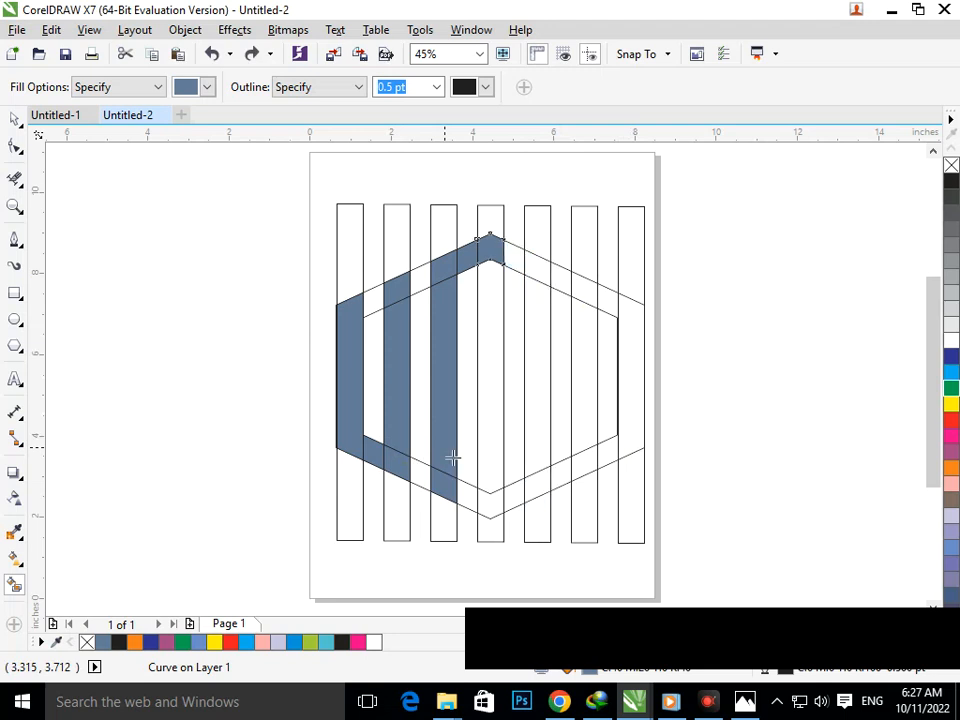
key("ctrl+z")
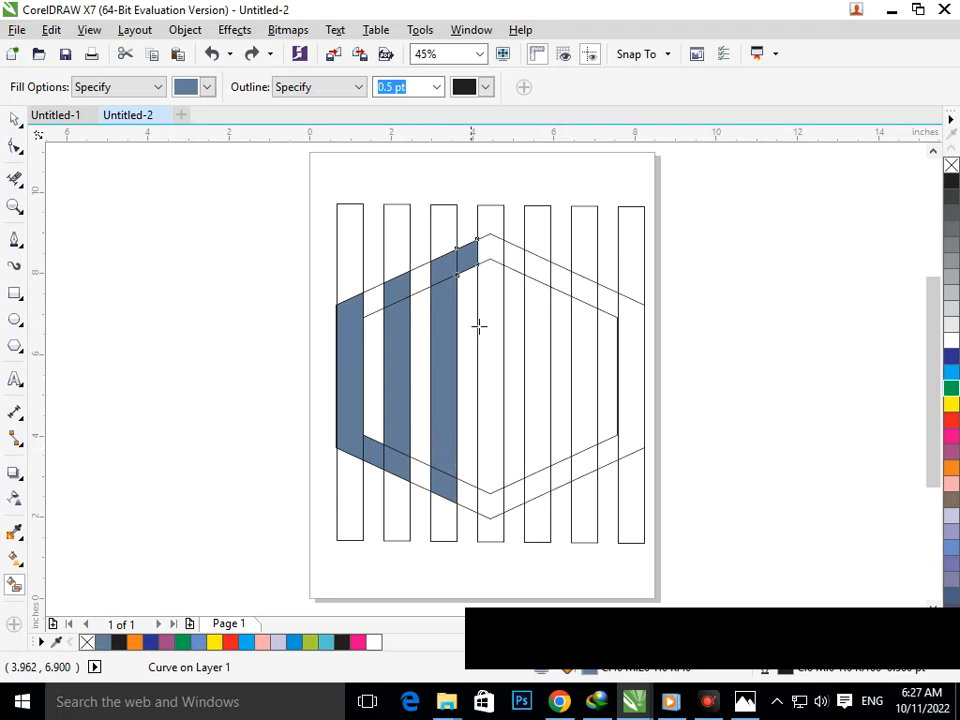
Smart Fill the centre bar from the top peak to the inner hexagon's lower point, and the whole fifth bar inside the hexagon.
left_click(490, 248)
left_click(487, 288)
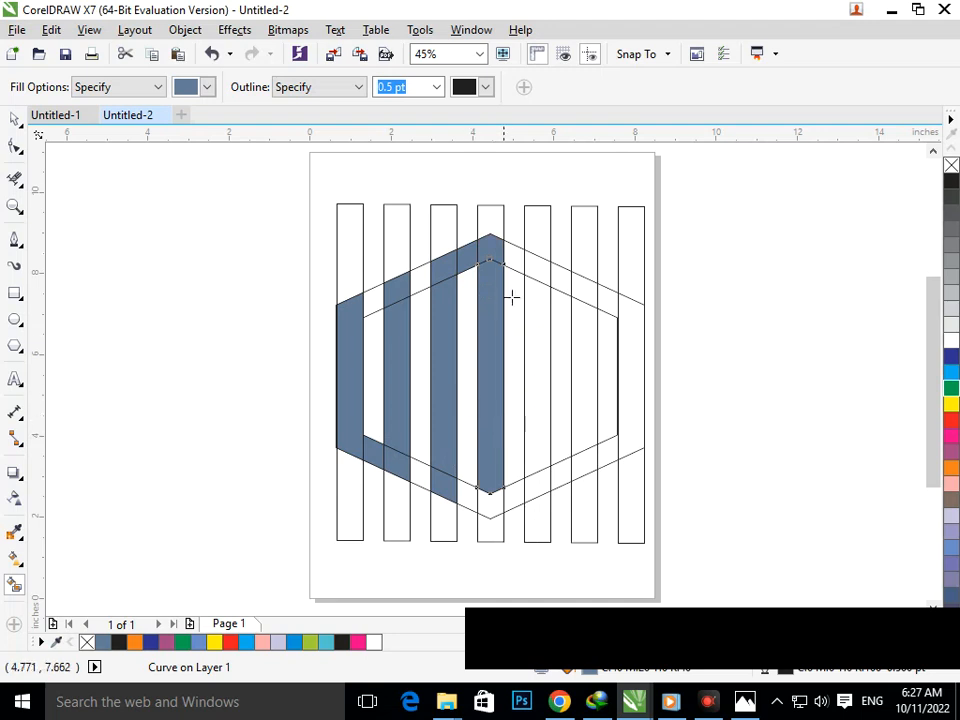
left_click(532, 266)
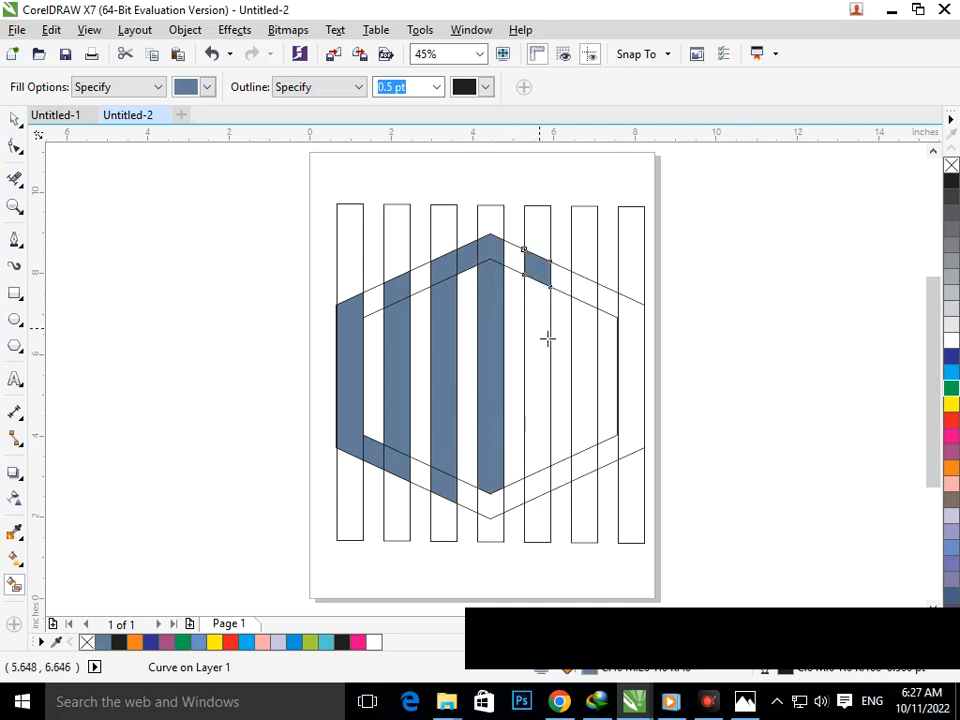
left_click(546, 453)
left_click(543, 489)
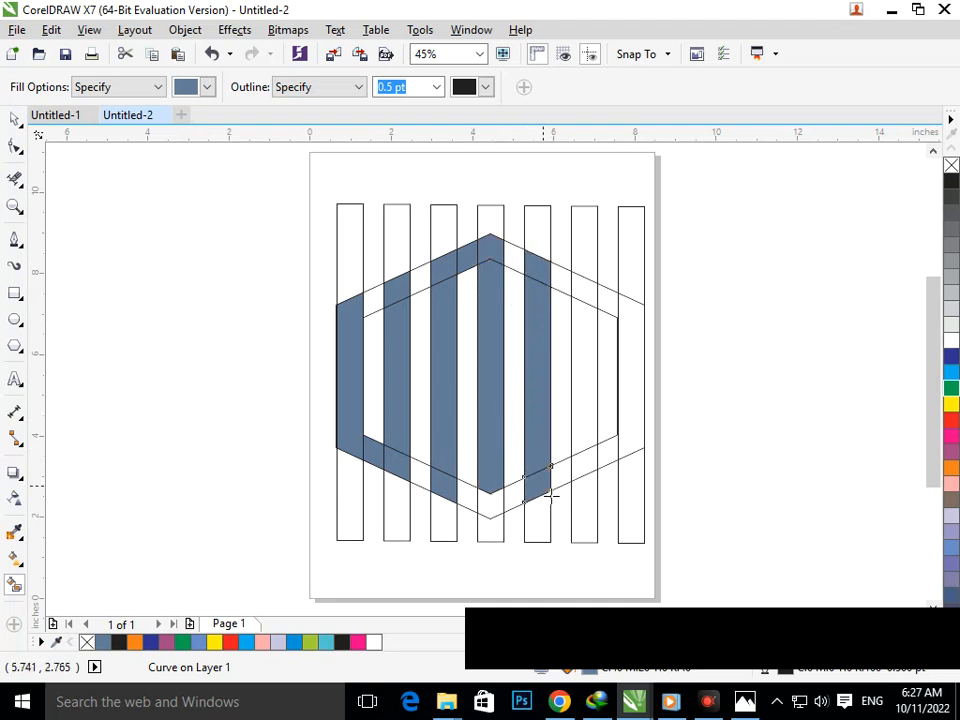
Smart Fill the hexagon's bottom tip and the upper and lower band segments from the fifth bar across the sixth bar.
left_click(491, 509)
left_click(594, 464)
left_click(565, 286)
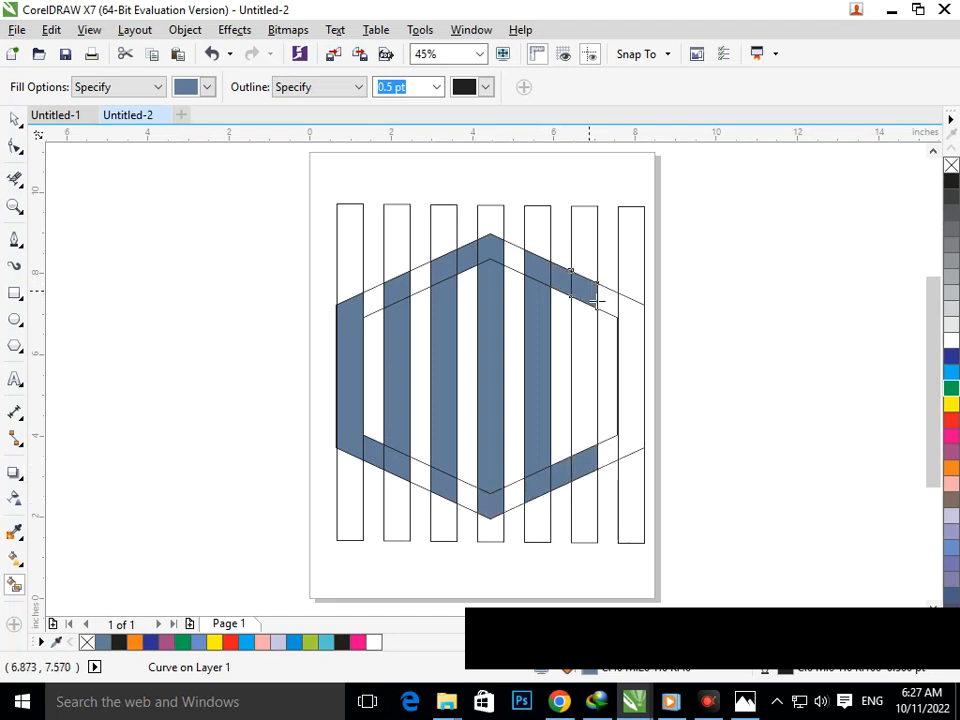
Draw a rectangle about 1.48 by 0.6 inches and place it at the hexagon's mid-height, bridging the third and centre bars.
left_click(15, 293)
left_click_drag(88, 345, 479, 392)
left_click(15, 120)
key("Right")
key("Right")
key("Right")
key("Right")
key("Right")
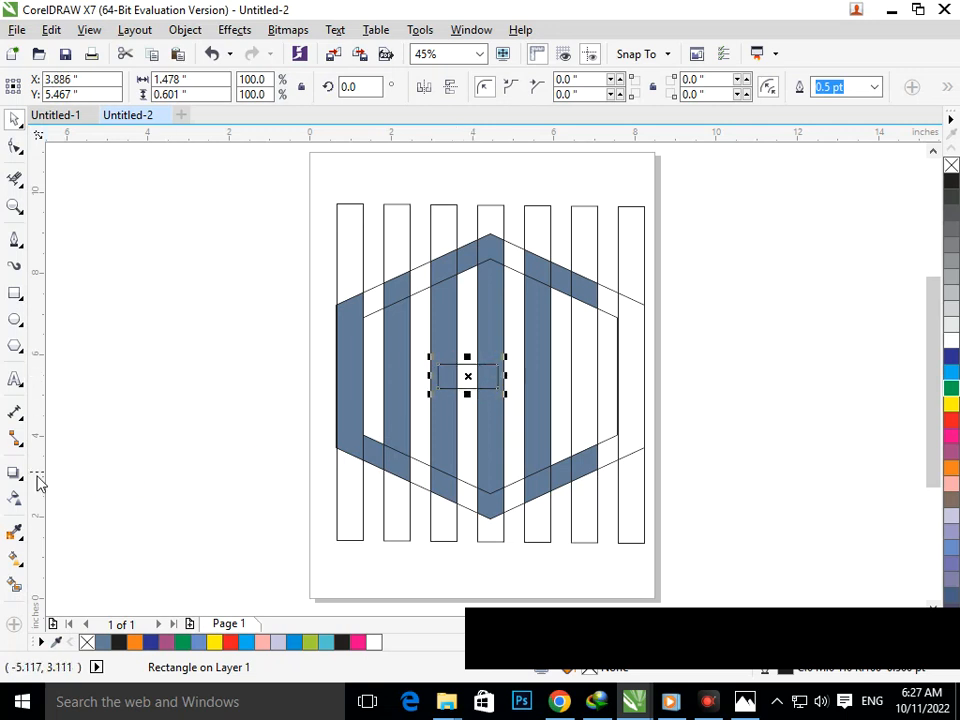
Sample the bars' slate-blue fill with the Color Eyedropper and apply it to the crossbar rectangle between the third and centre bars.
left_click(15, 533)
left_click(452, 328)
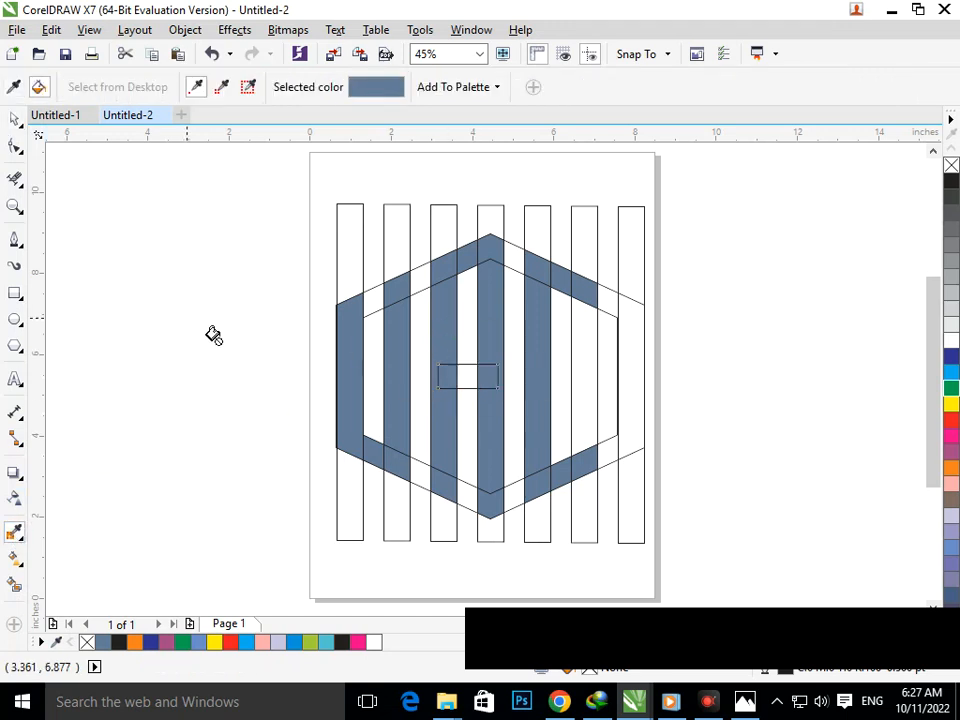
left_click(489, 377)
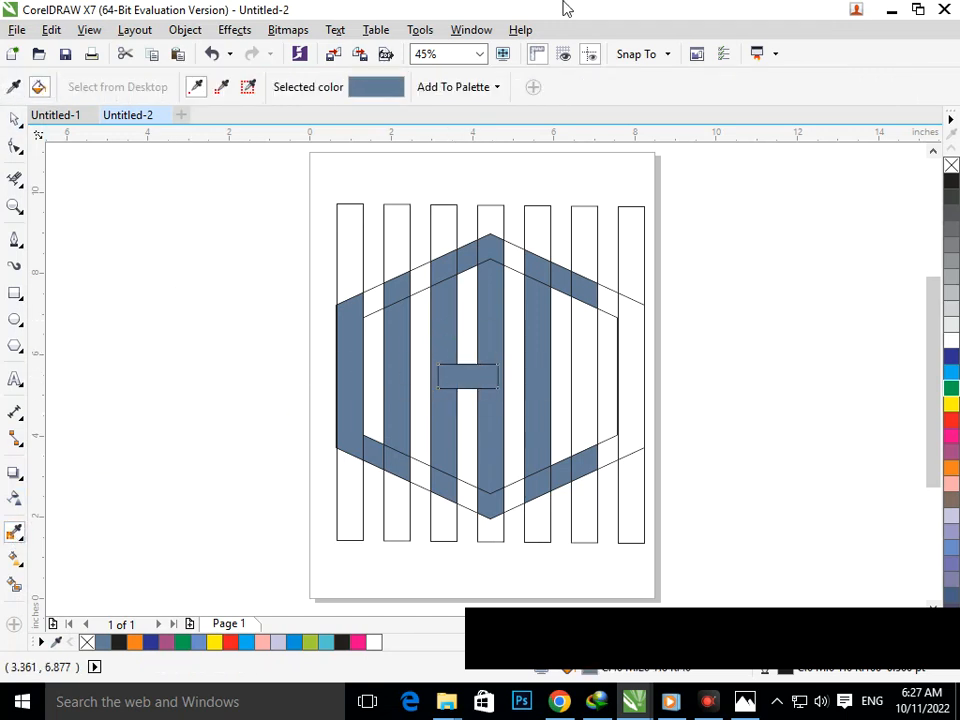
key("shift")
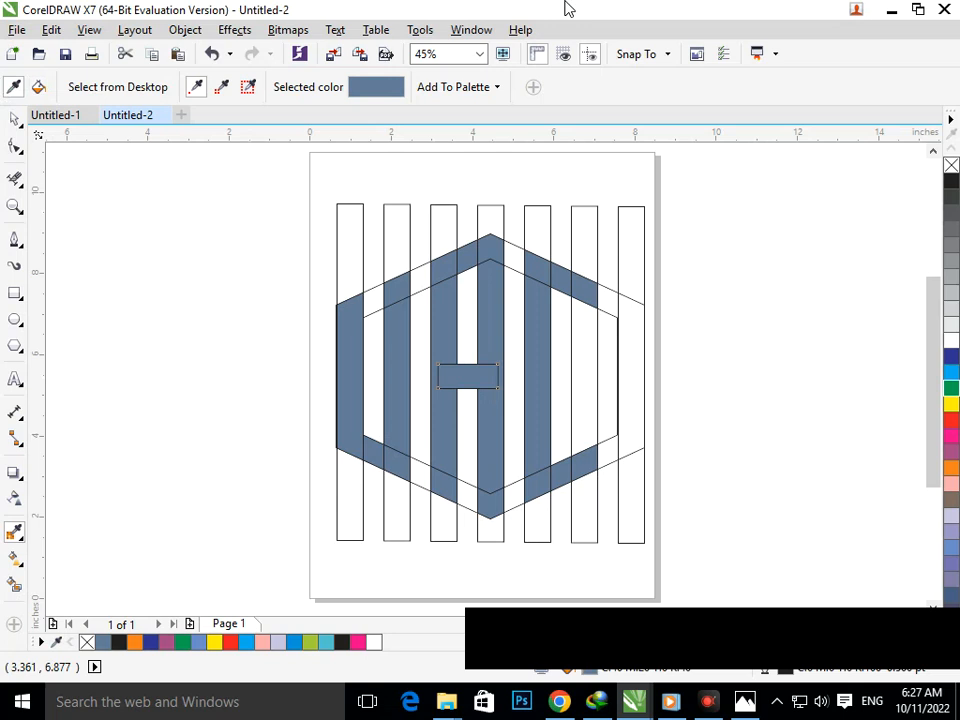
key("shift+Page_Down")
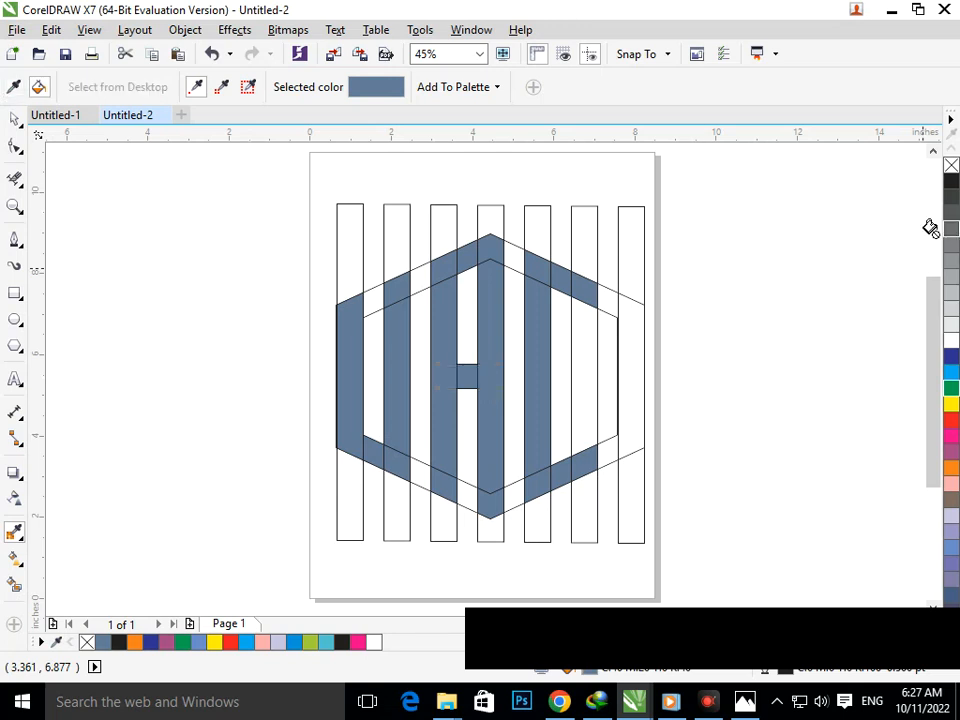
key("ctrl+z")
Place a copy of the crossbar across the fifth and sixth bars at mid-height and nudge the original slightly towards the centre bar.
left_click(15, 122)
left_click(266, 340)
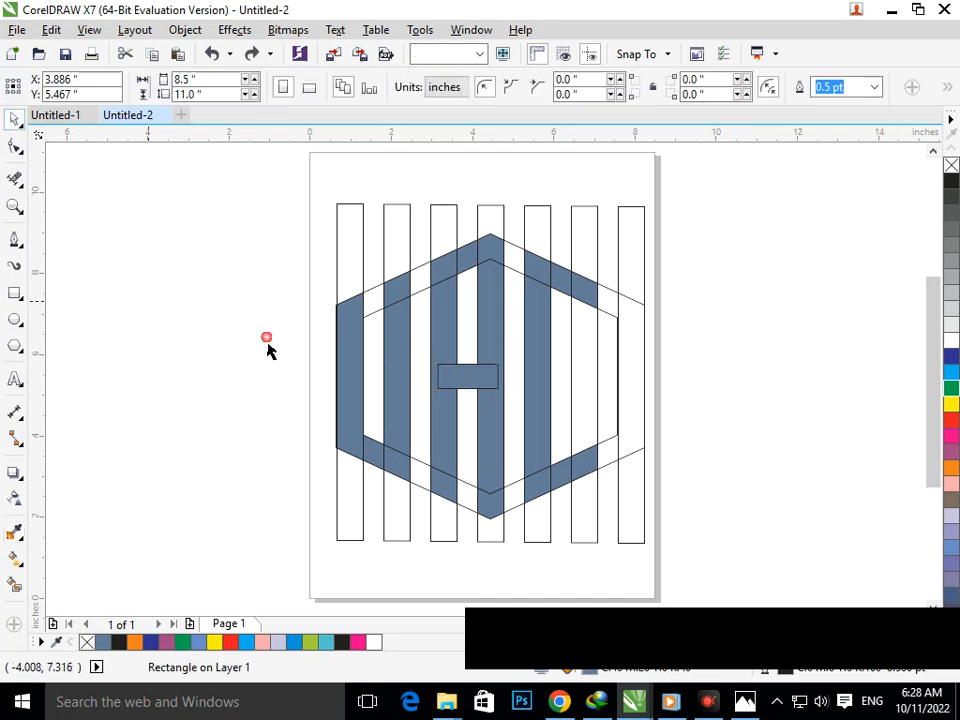
mouse_move(470, 390)
left_mouse_down()
mouse_move(585, 392)
mouse_move(469, 386)
left_mouse_up()
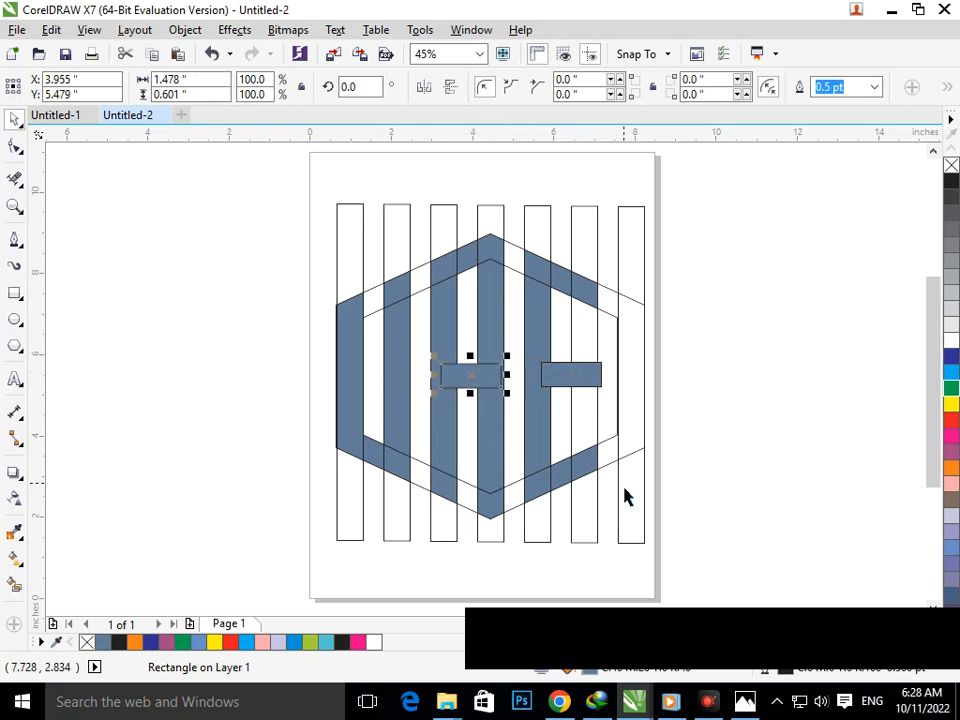
Send both crossbar rectangles to the back of the page.
key("shift+Page_Down")
left_click(596, 370)
left_click_drag(586, 367, 586, 367)
key("shift+Page_Down")
left_click(754, 407)
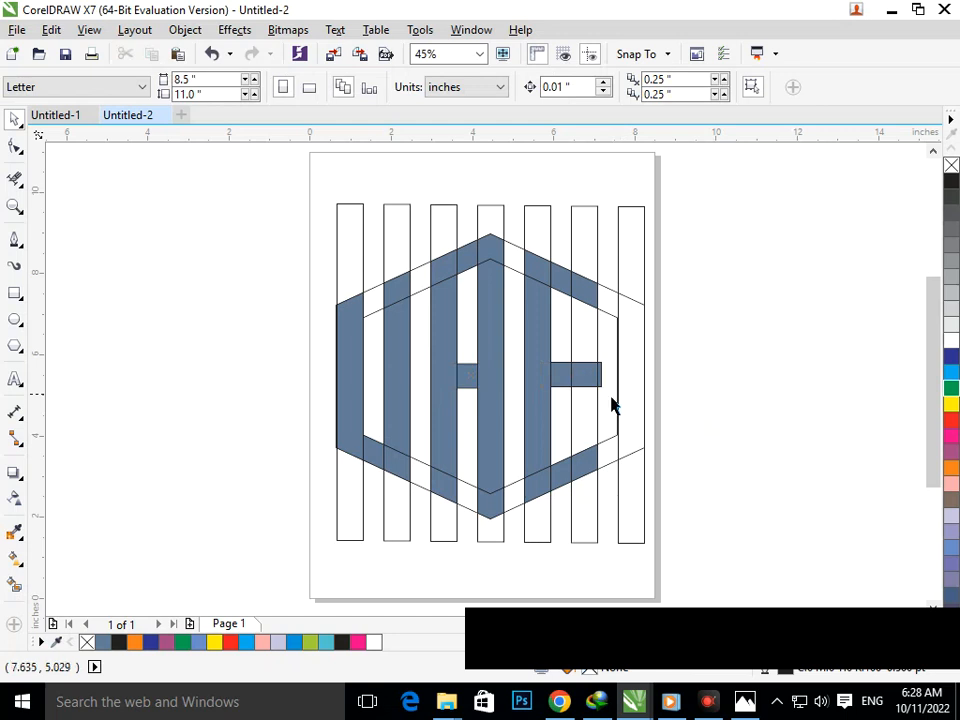
Resize the copied crossbar to about 1.39 inches wide so it ends flush with the sixth bar's outer edge.
key("F2")
left_click_drag(539, 329, 643, 433)
left_click(540, 381)
left_click_drag(551, 375, 540, 404)
key("F2")
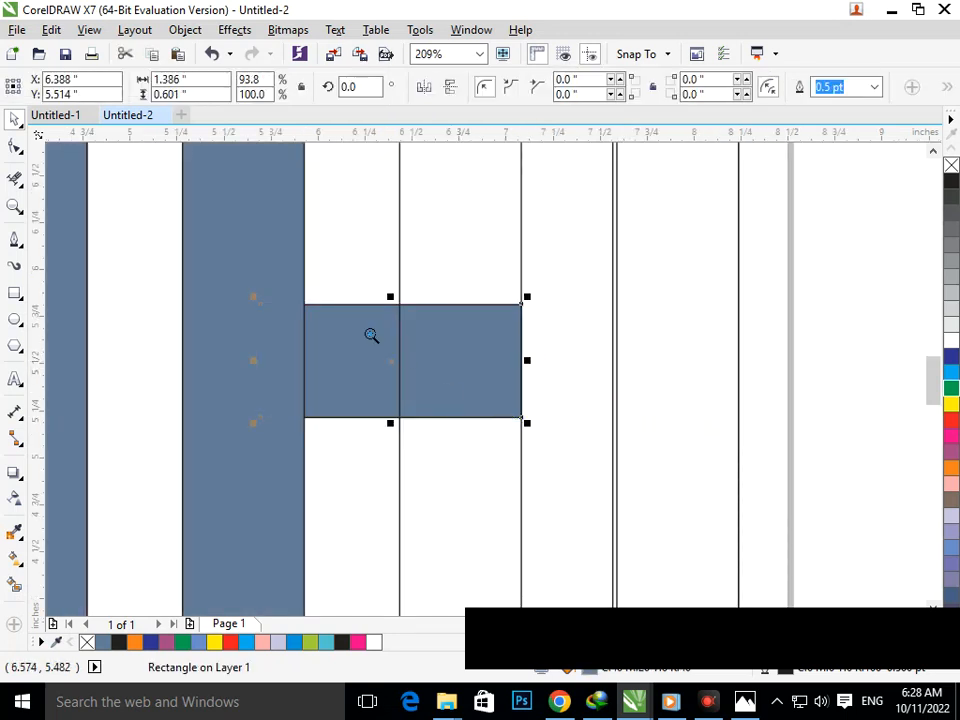
right_click(550, 465)
left_click(690, 510)
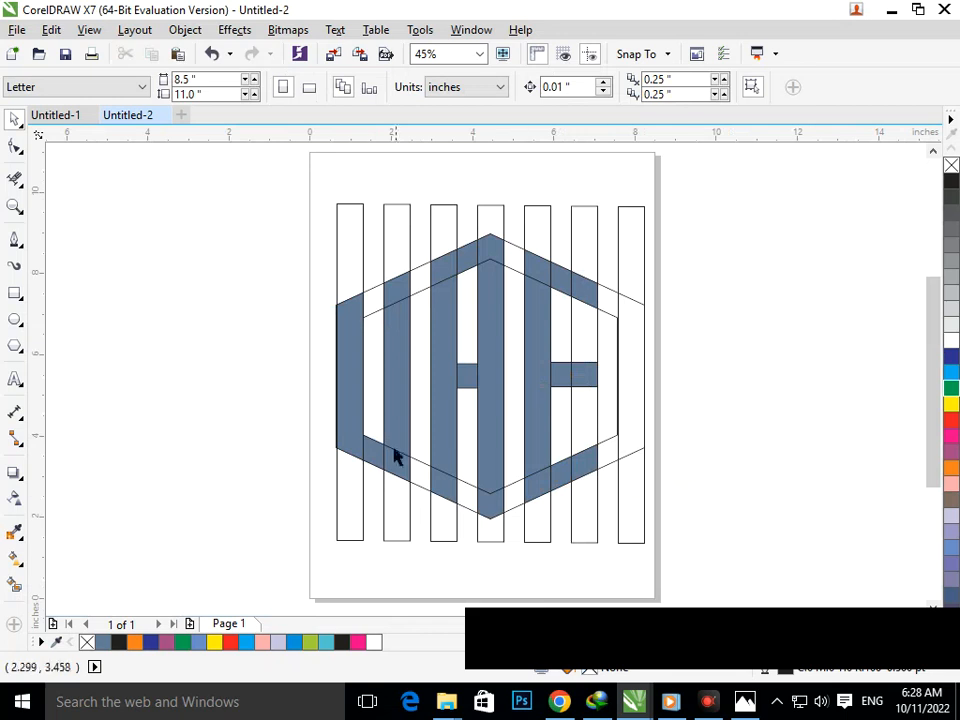
Select the whole drawing and set up a Find Objects search for objects with a uniform color fill.
left_click_drag(266, 165, 705, 570)
left_click(90, 29)
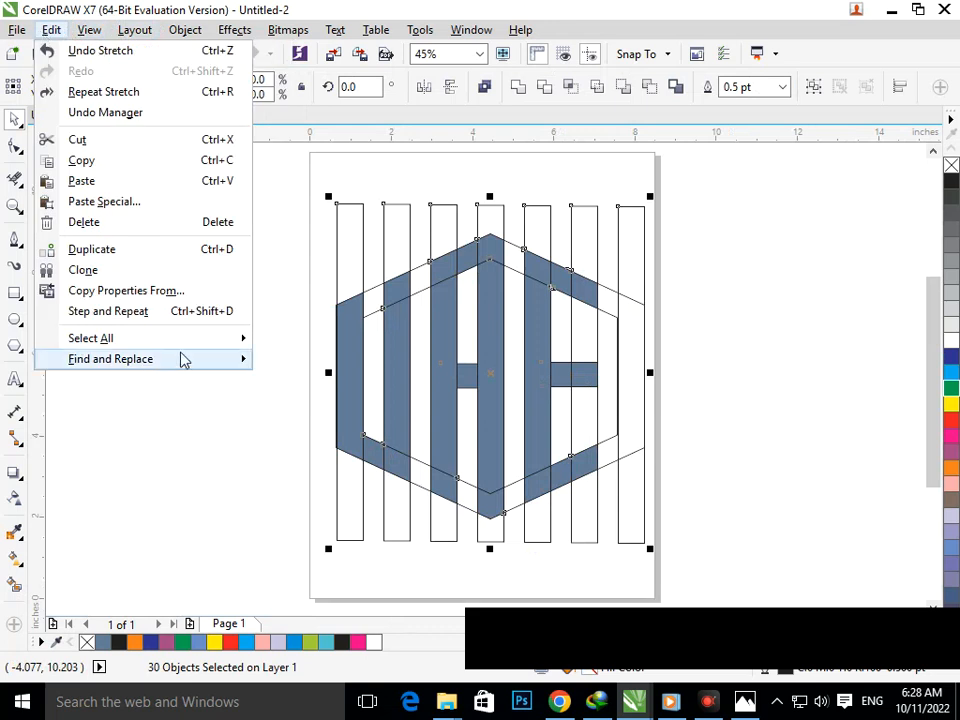
mouse_move(236, 366)
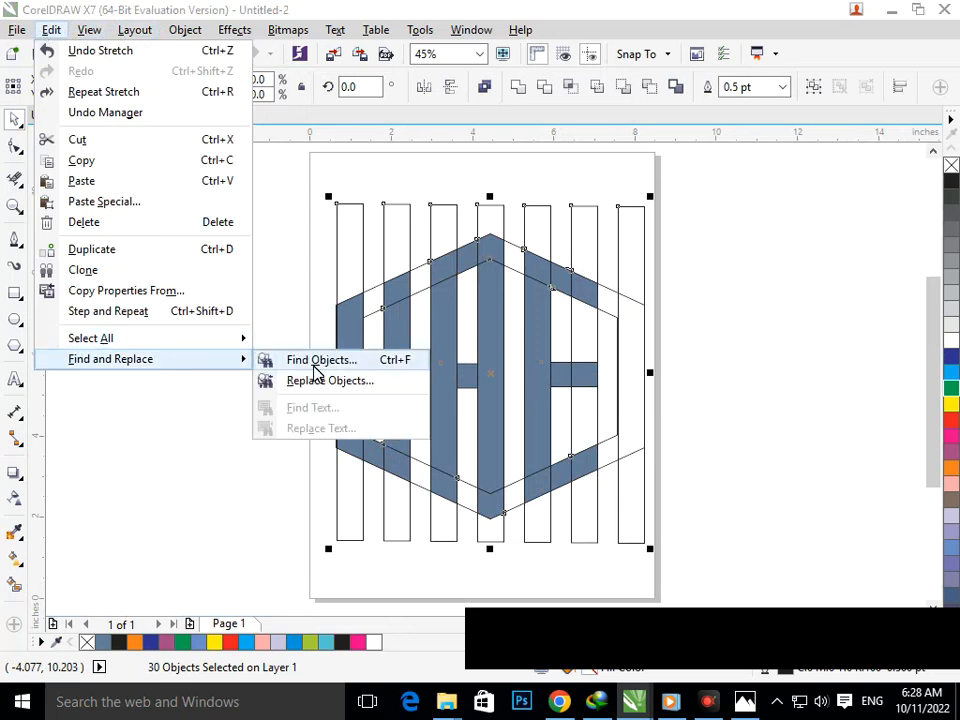
left_click(320, 360)
left_click(549, 514)
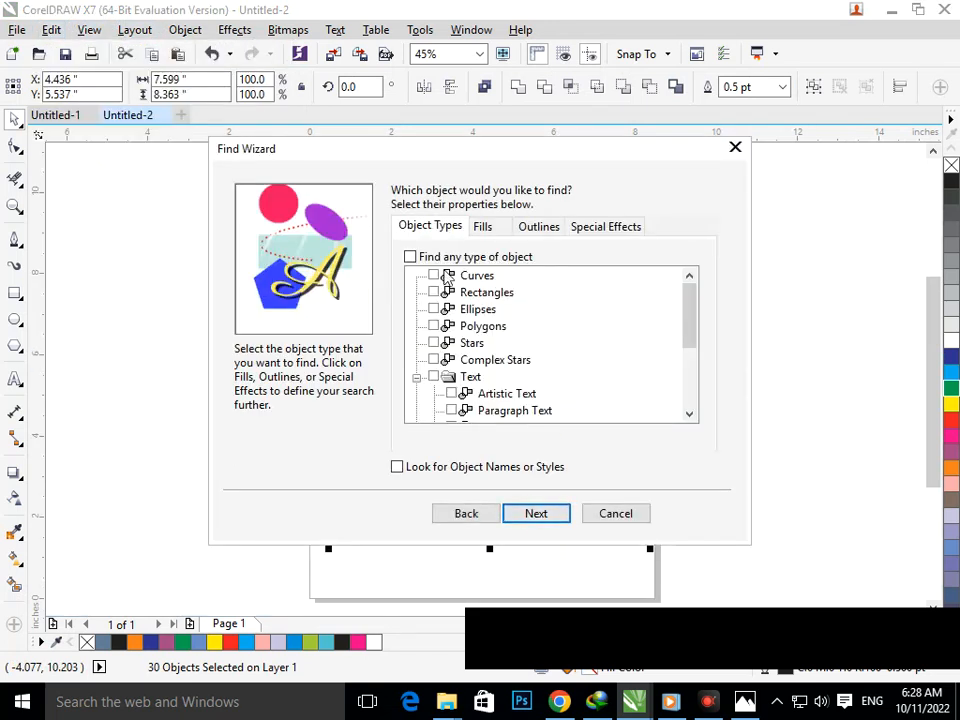
left_click(482, 228)
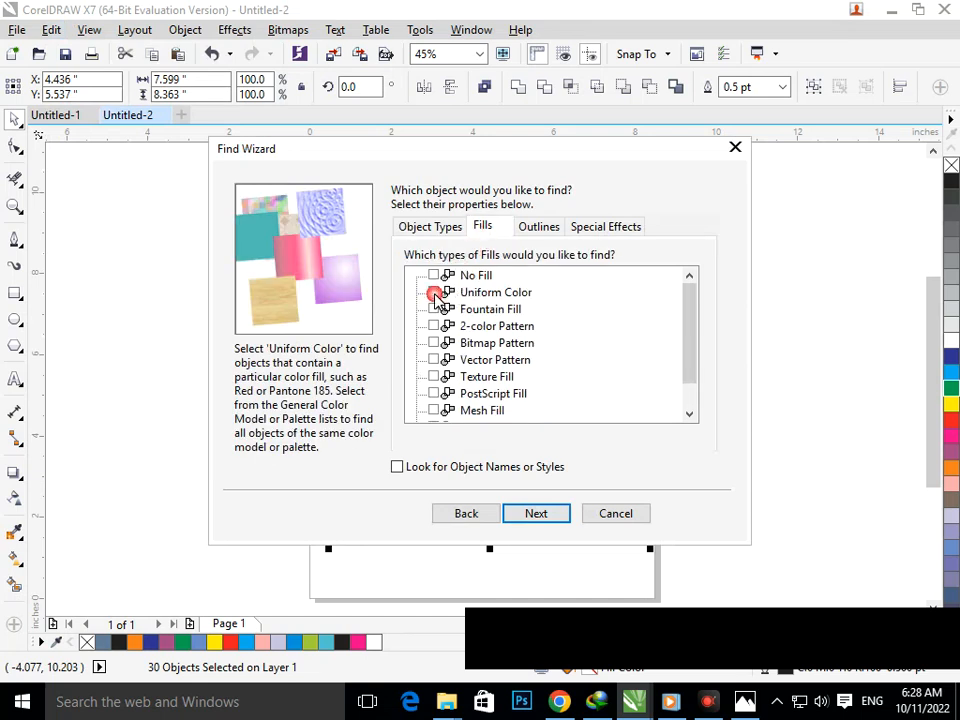
left_click(531, 516)
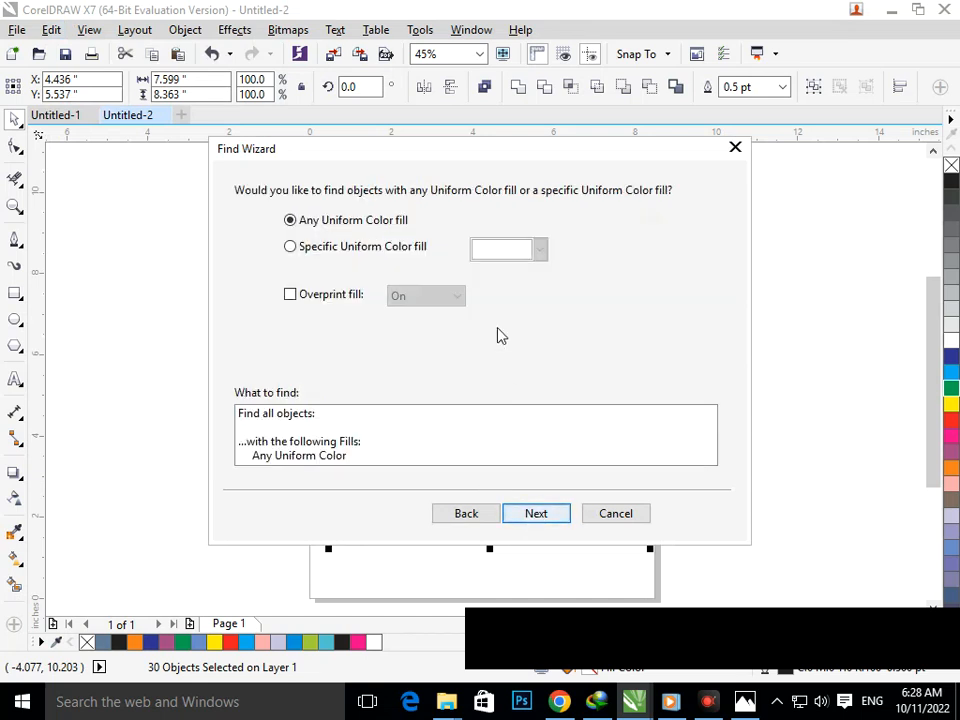
Restrict the search to the specific slate-blue fill sampled from the logo and select all matching objects.
left_click_drag(407, 155, 787, 155)
left_click(740, 245)
left_click(864, 246)
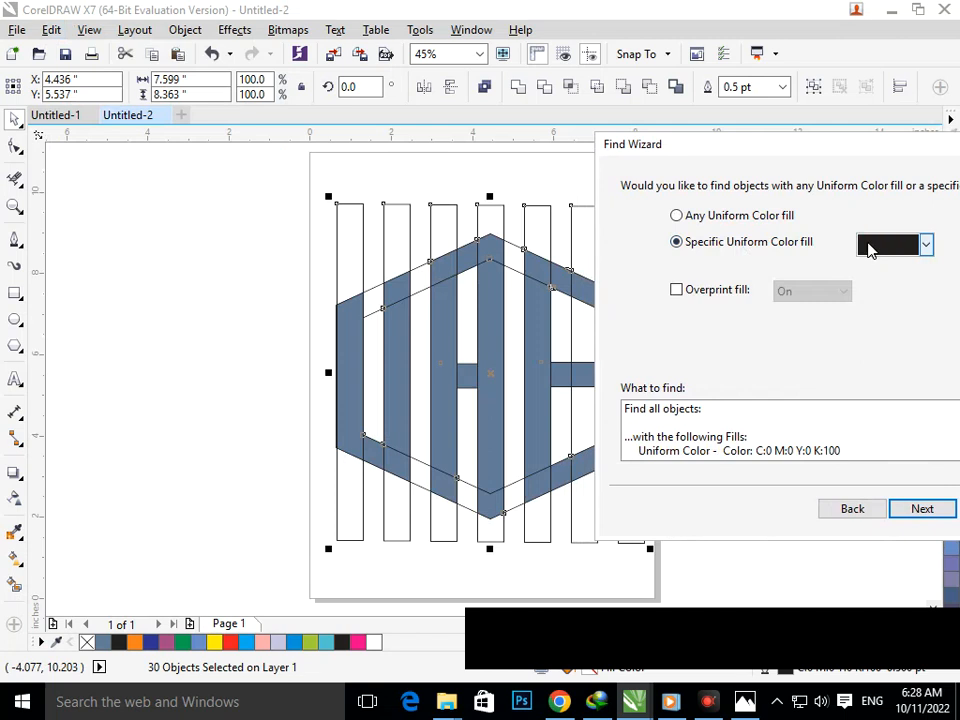
left_click(857, 390)
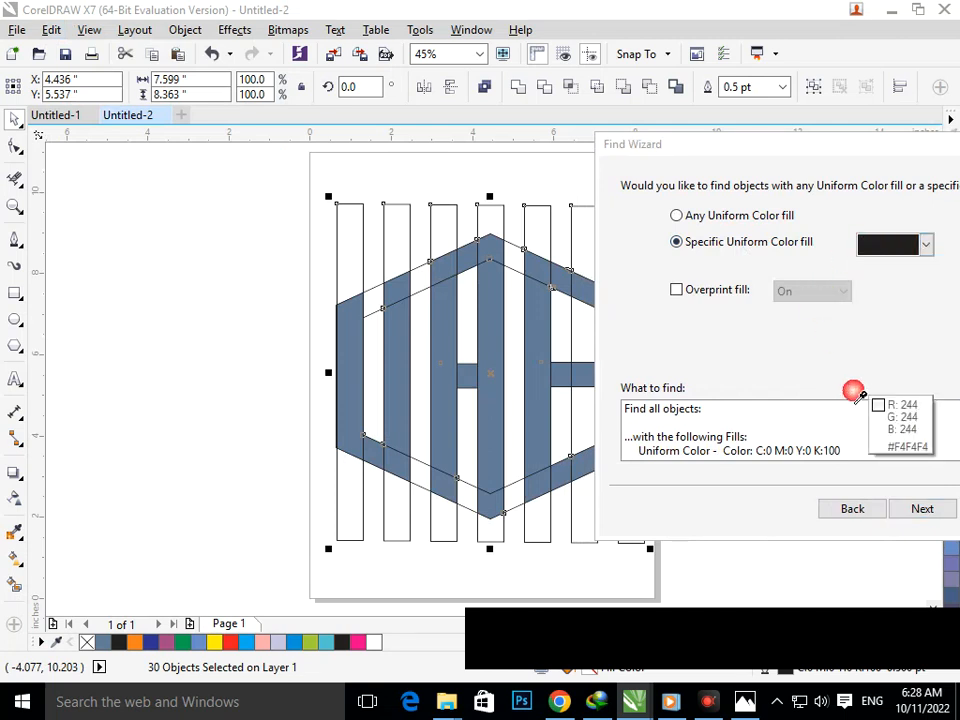
left_click(505, 305)
left_click(917, 510)
left_click(913, 510)
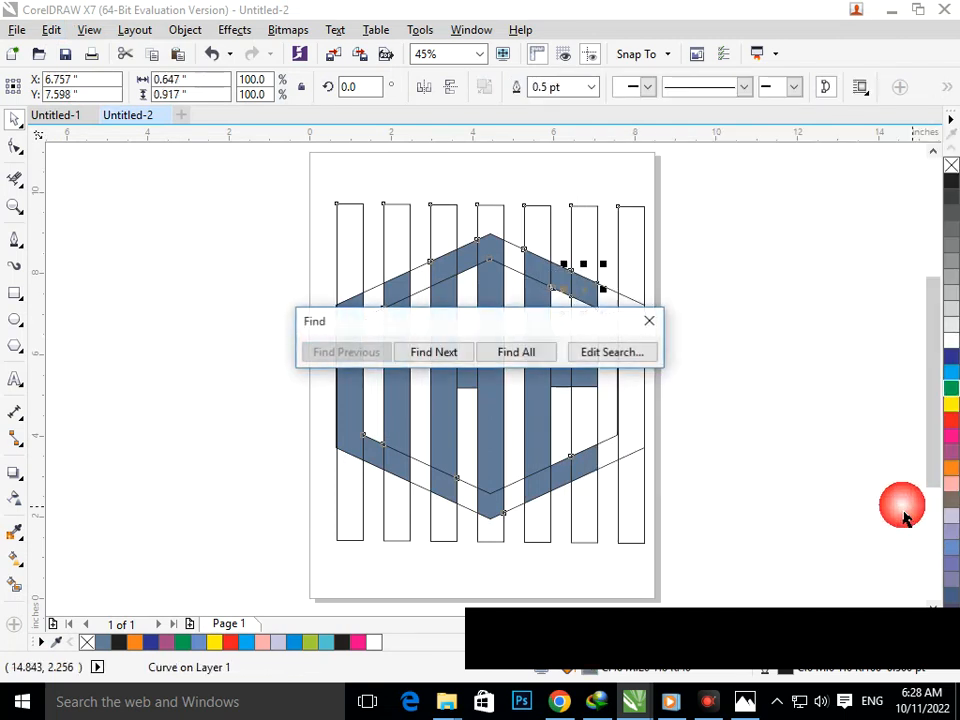
left_click(537, 362)
left_click(649, 322)
Move the selected filled pieces off the page and delete the remaining bar and hexagon outlines.
left_click_drag(609, 334, 253, 331)
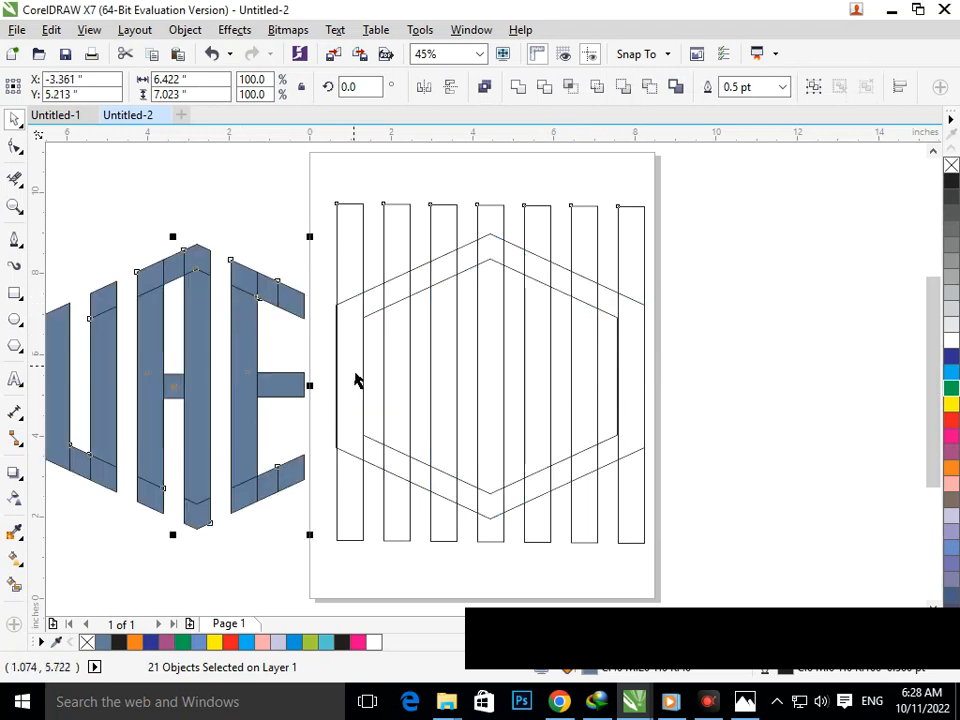
left_click_drag(310, 173, 750, 605)
key("Delete")
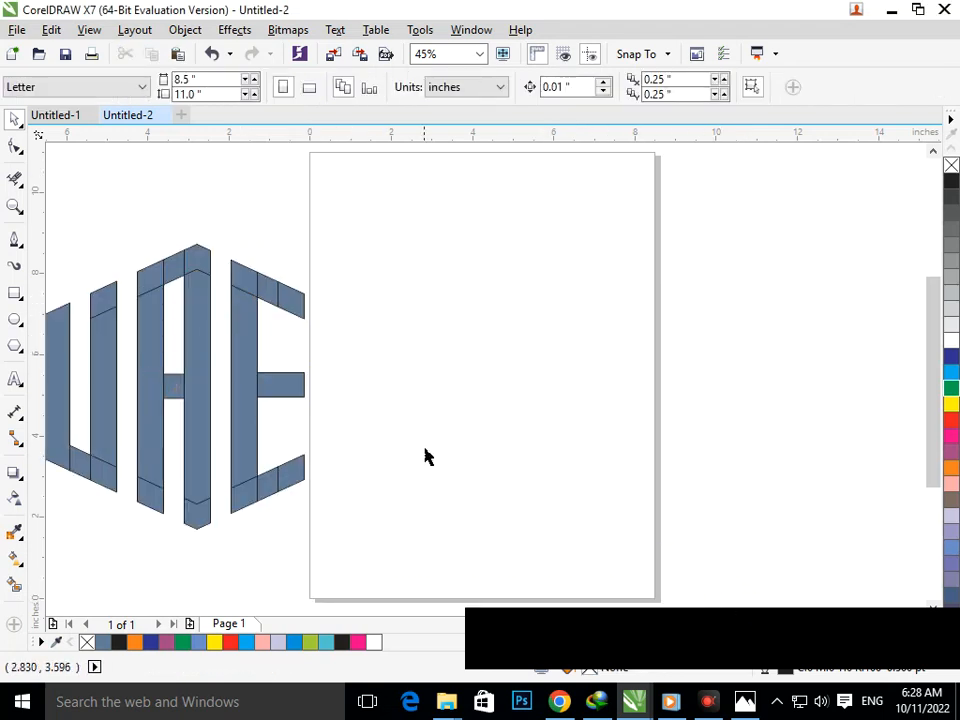
Move all the filled pieces back to the middle of the page and weld them into one curve.
scroll(189, 352, "down", 1)
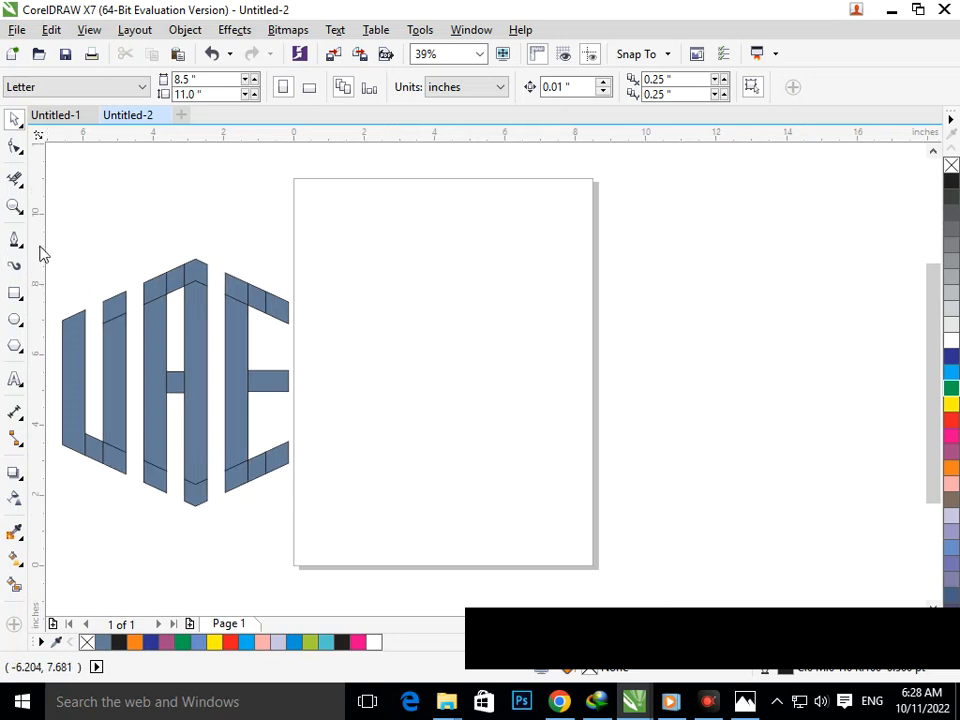
left_click_drag(78, 303, 378, 559)
left_click_drag(261, 486, 529, 480)
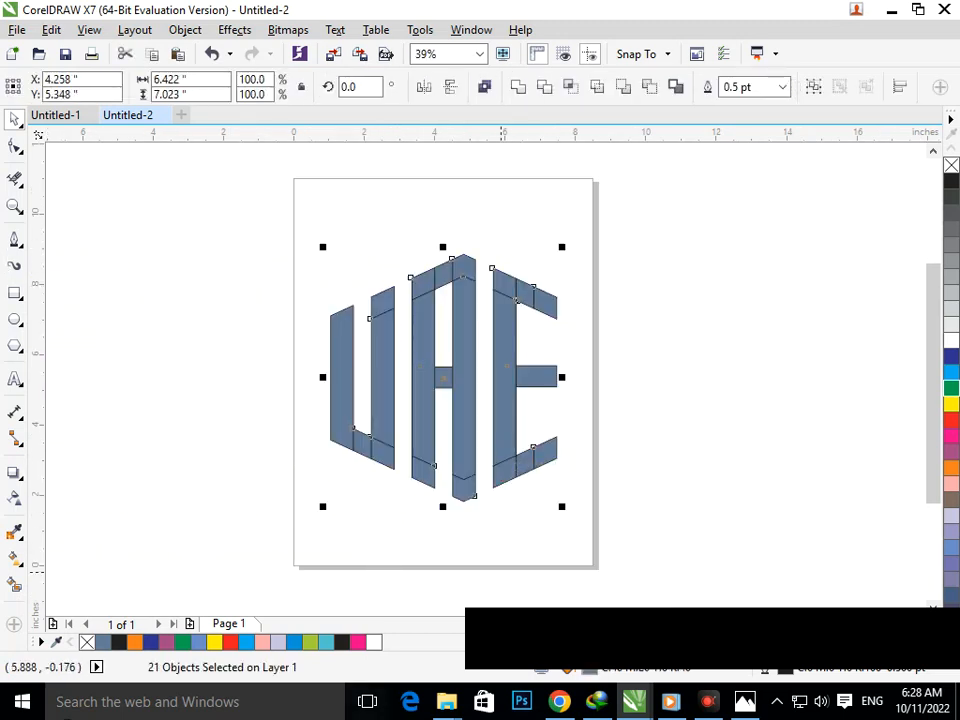
left_click(515, 87)
left_click(615, 482)
Fill the welded UAE logo with cyan, trying dark blue as an alternative.
left_click_drag(268, 225, 729, 583)
left_click(950, 372)
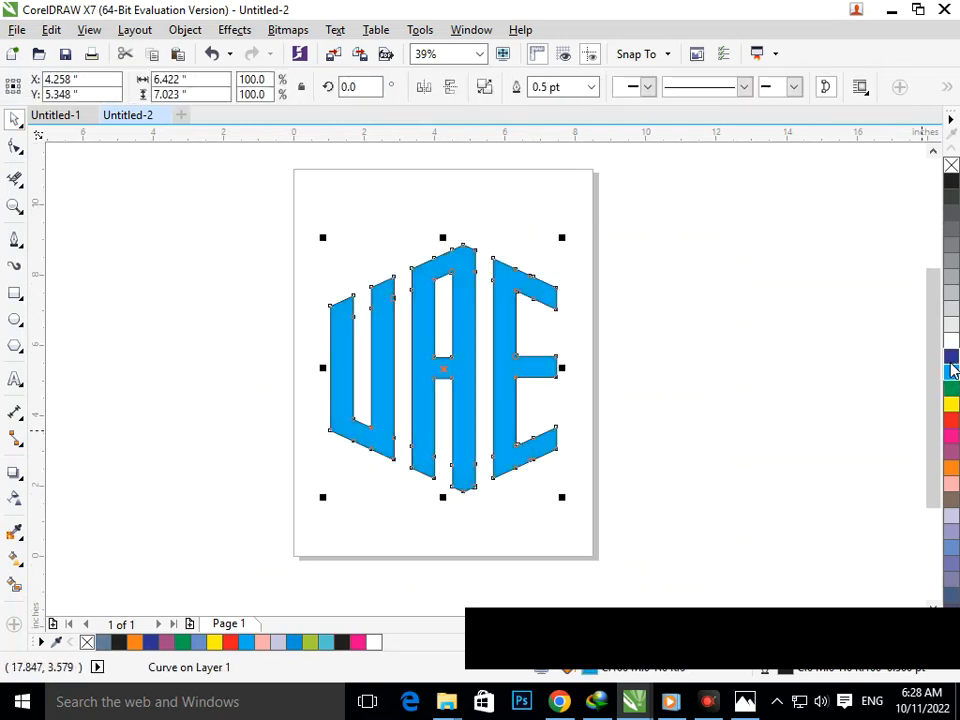
left_click(950, 356)
left_click(950, 372)
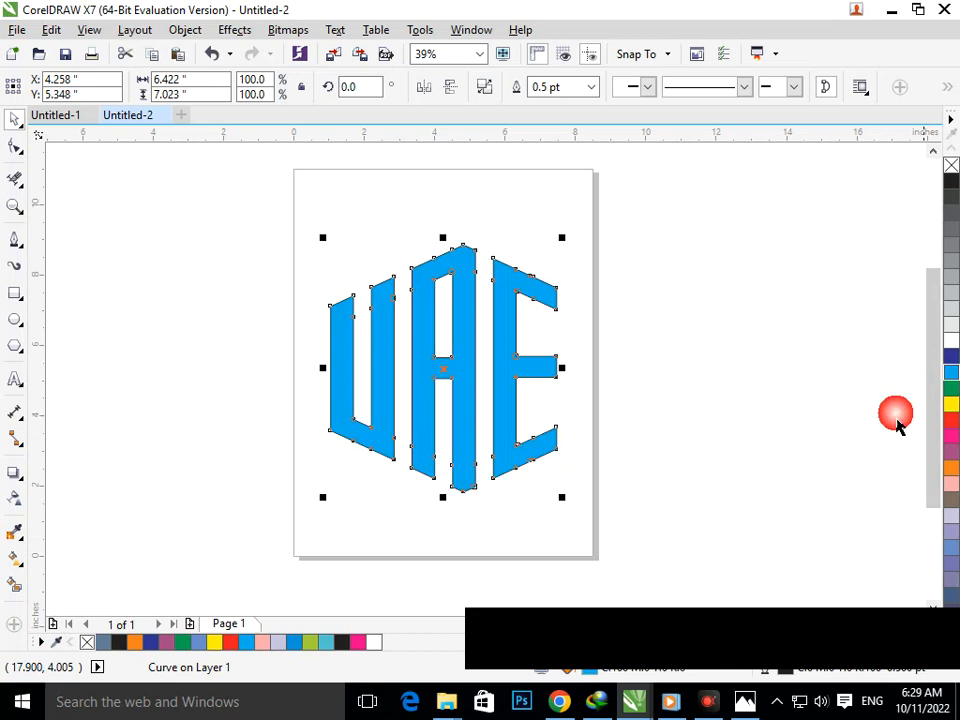
Reselect the welded logo and fill it with dark blue.
left_click(558, 428)
left_click_drag(274, 236, 640, 538)
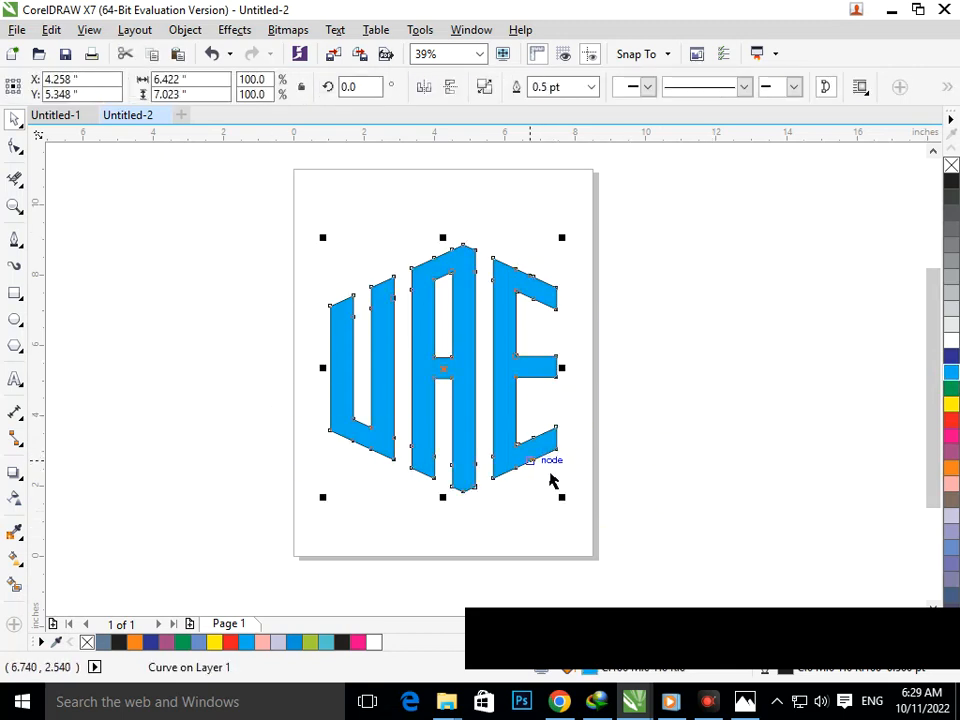
left_click(951, 358)
left_click(371, 364)
left_click_drag(214, 218, 448, 315)
left_click(646, 566)
Apply a linear fountain fill to the logo and set its start color to light blue, C70 M26 Y0 K0.
left_click_drag(210, 218, 741, 572)
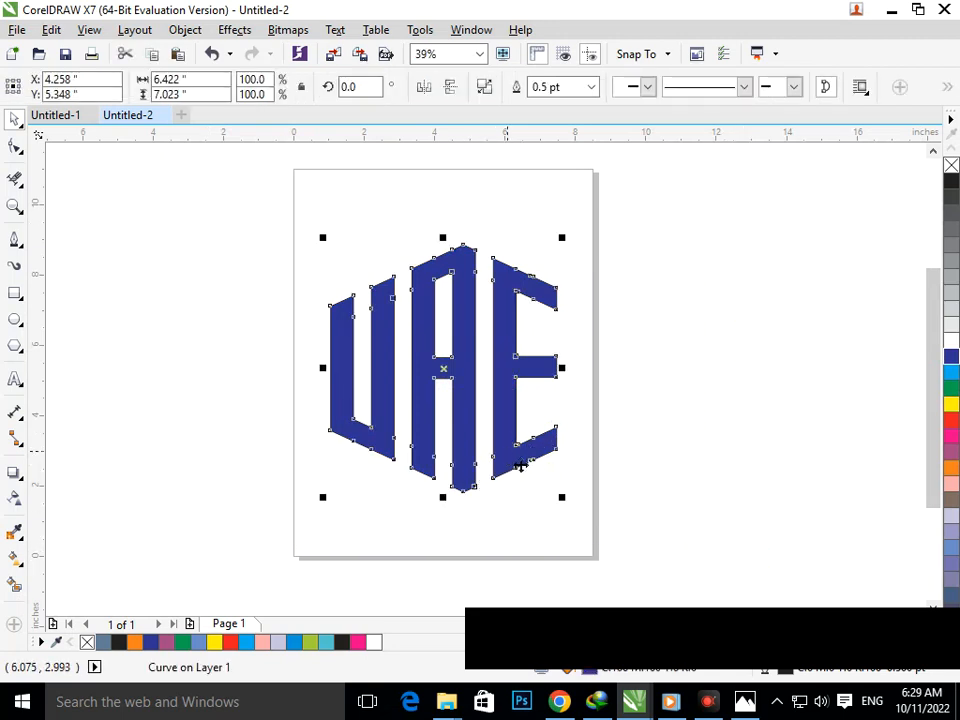
key("F11")
left_click_drag(367, 135, 841, 111)
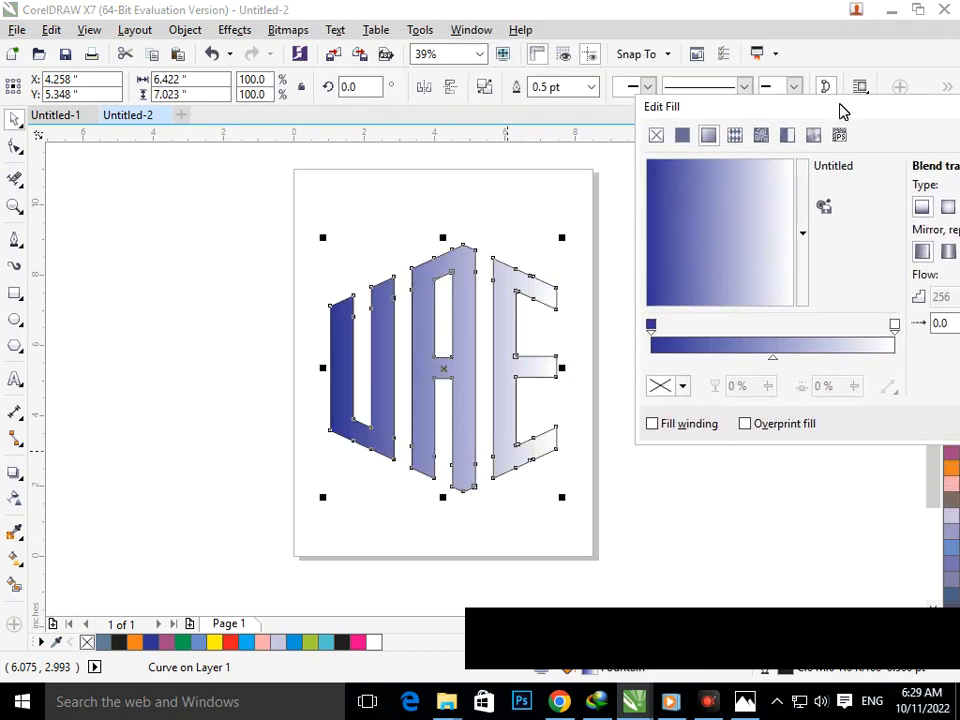
left_click(649, 326)
left_click(658, 387)
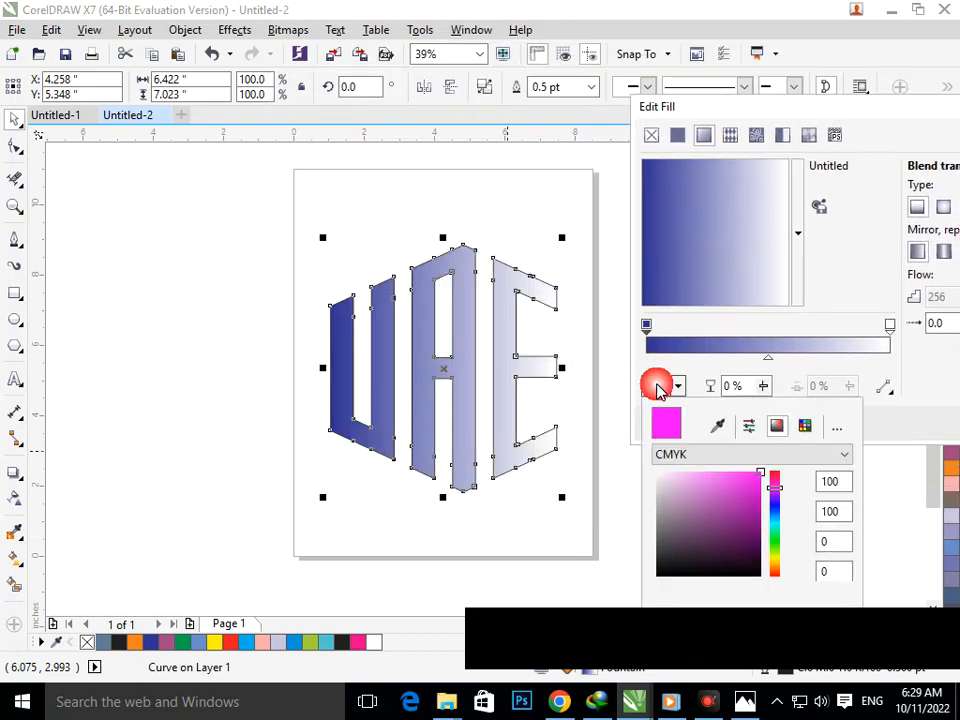
left_click(774, 542)
left_click(745, 508)
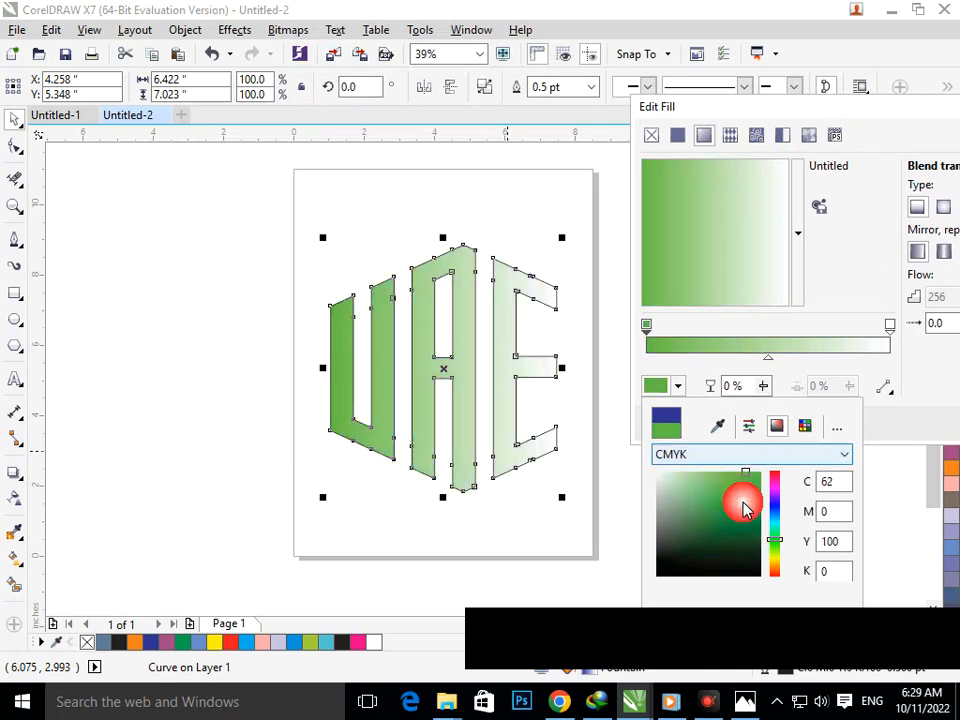
left_click_drag(772, 536, 772, 516)
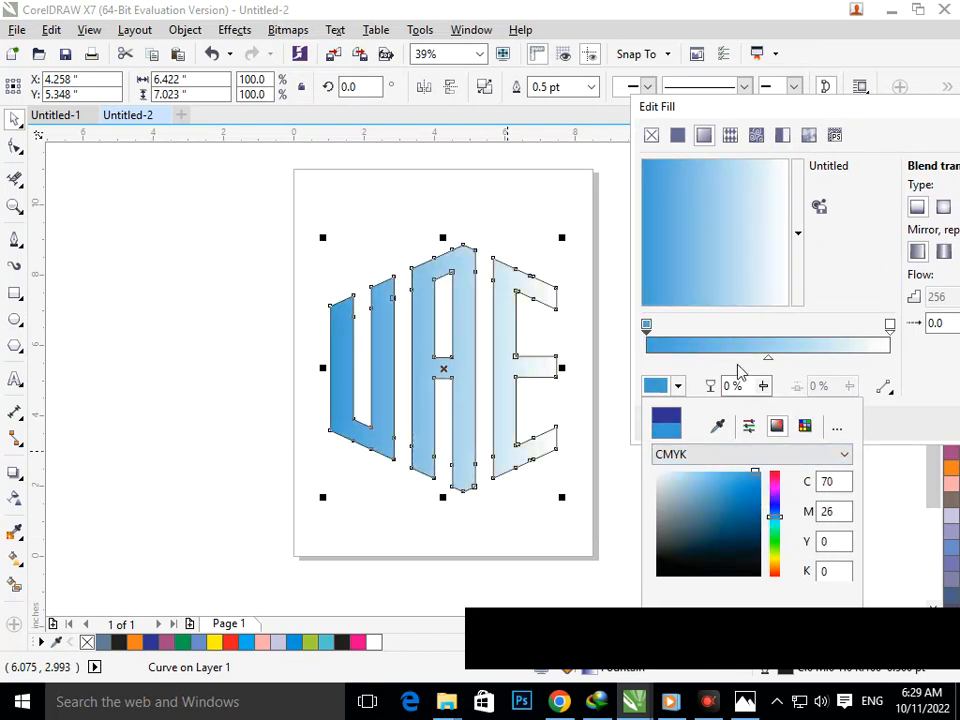
Set the gradient's end color to green, C72 M0 Y100 K0, trying coral and yellow-green first.
left_click(890, 327)
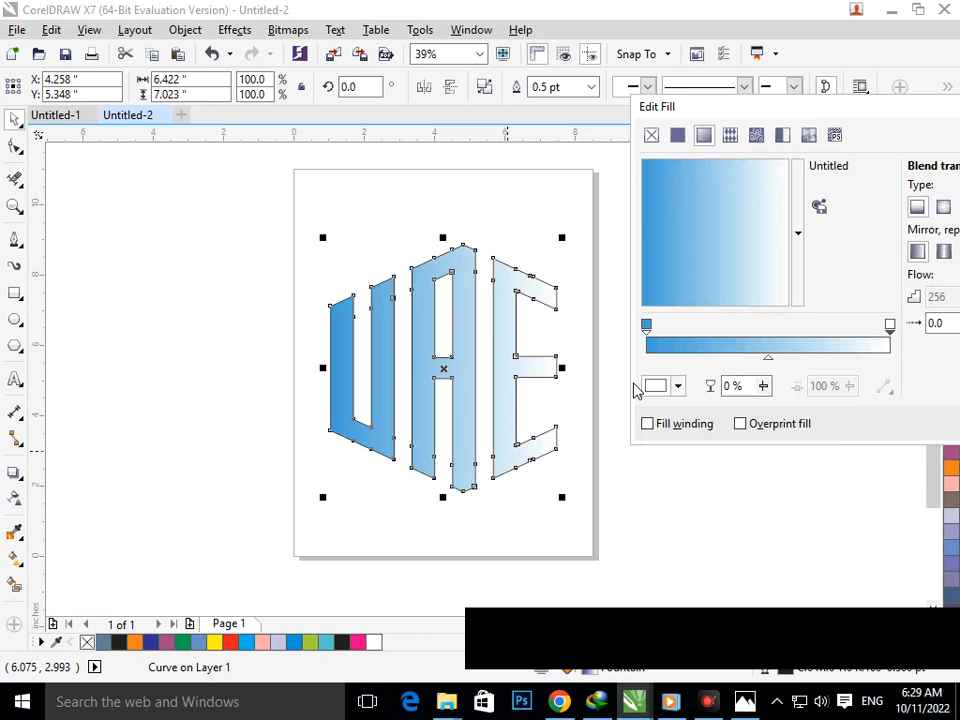
left_click(657, 393)
left_click(722, 518)
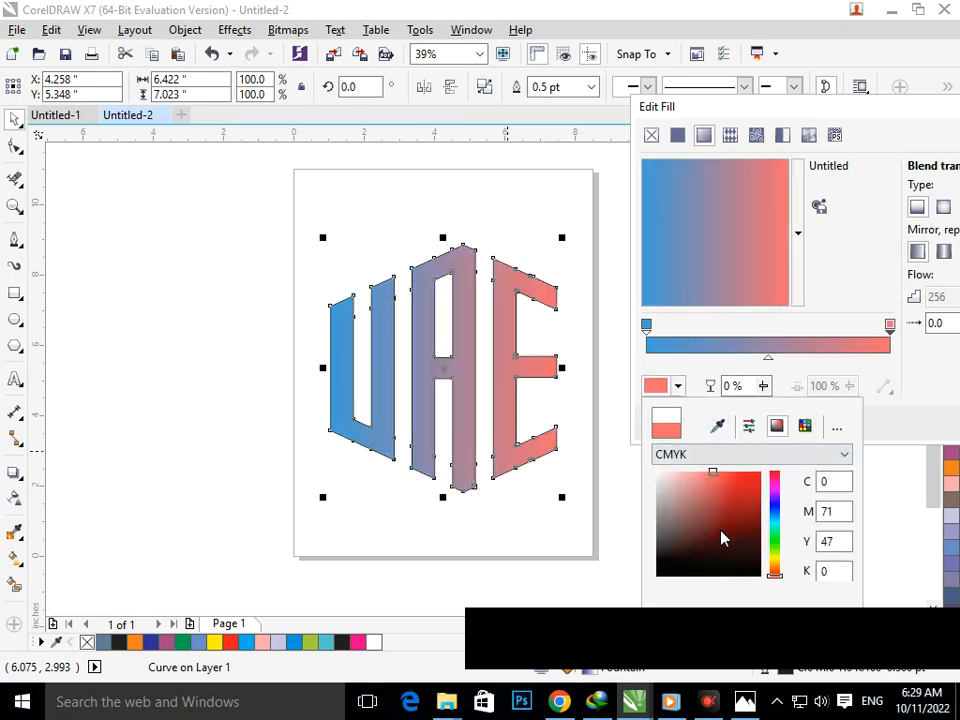
left_click(774, 549)
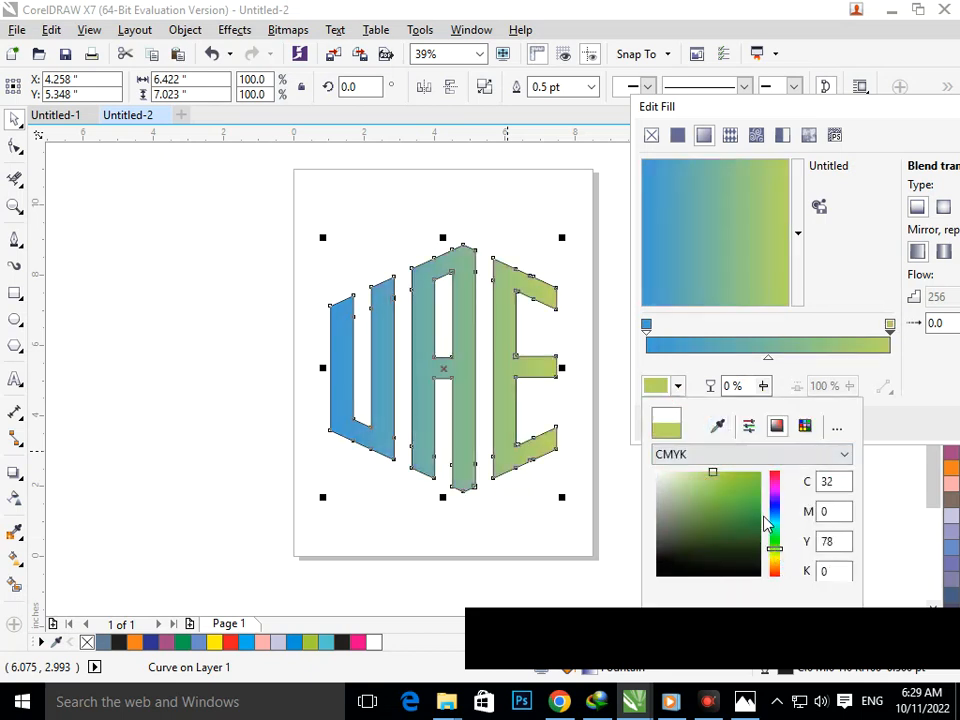
left_click(775, 512)
left_click(746, 490)
left_click(777, 540)
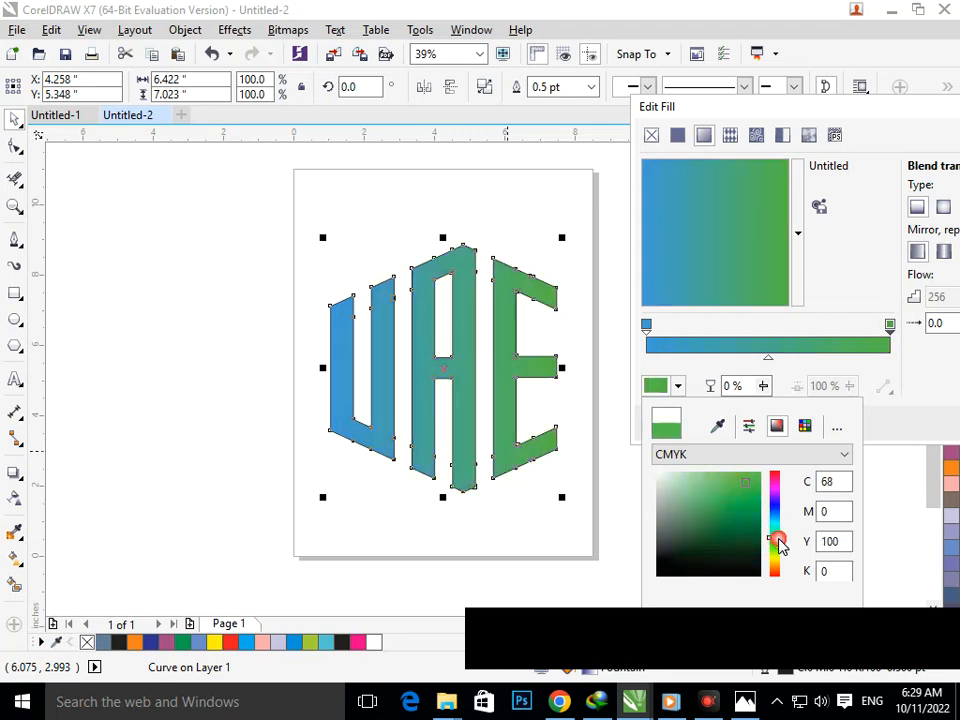
mouse_move(773, 543)
left_mouse_down()
mouse_move(776, 561)
mouse_move(760, 558)
mouse_move(792, 560)
mouse_move(776, 553)
mouse_move(773, 537)
left_mouse_up()
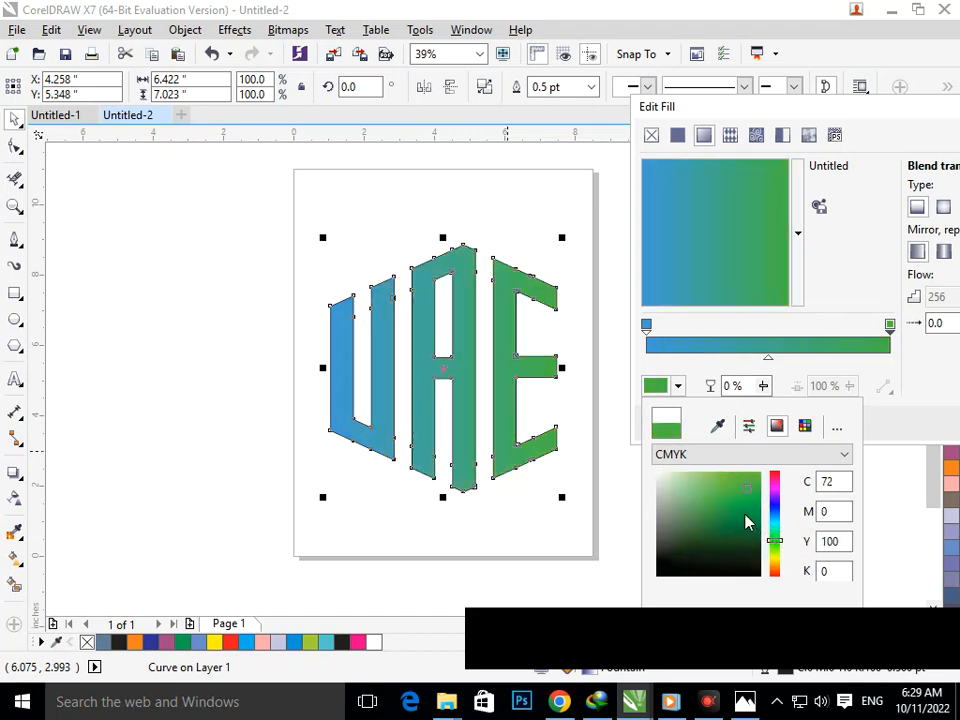
Try red for the gradient's end color, finishing with the PANTONE solid coated magenta C45 M100 Y25 K10.
left_click(775, 471)
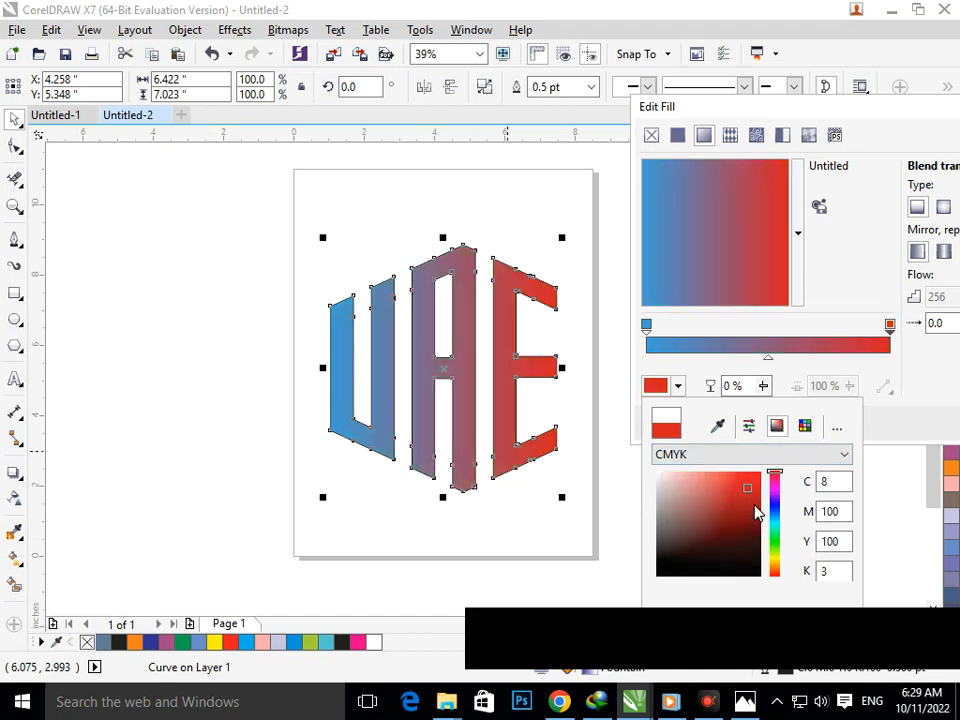
left_click_drag(778, 496, 784, 570)
left_click(805, 426)
left_click(752, 542)
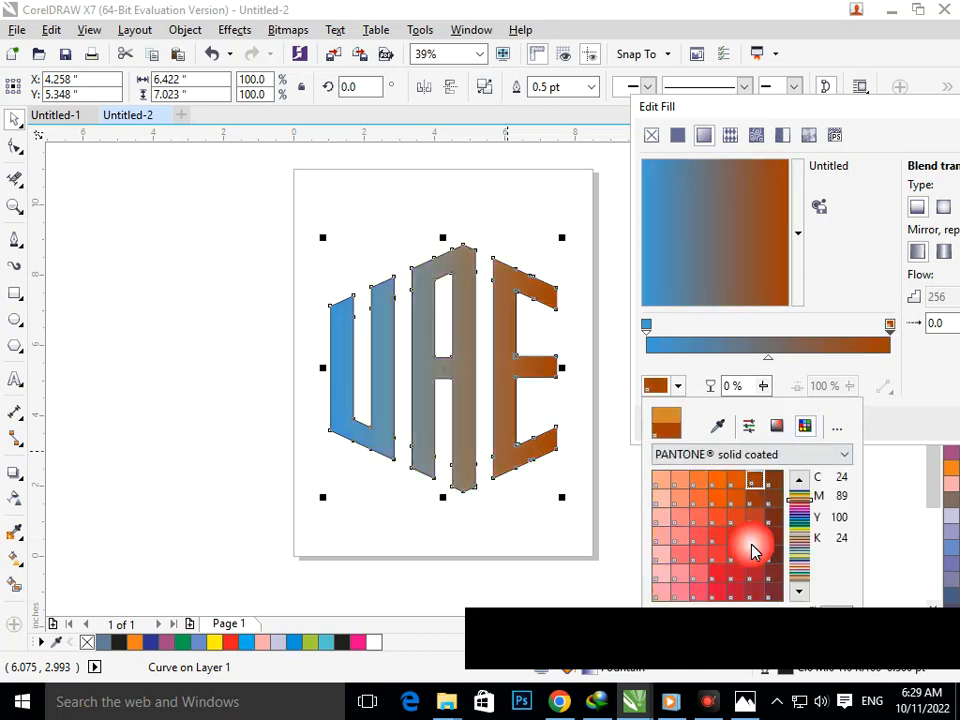
left_click(750, 570)
left_click(738, 567)
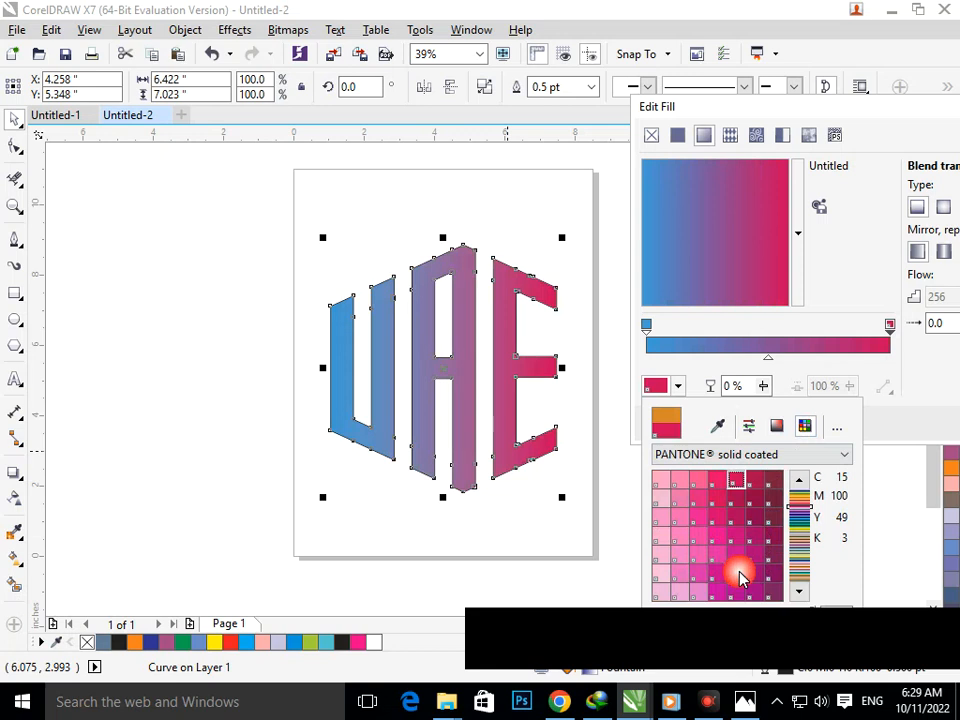
left_click(760, 575)
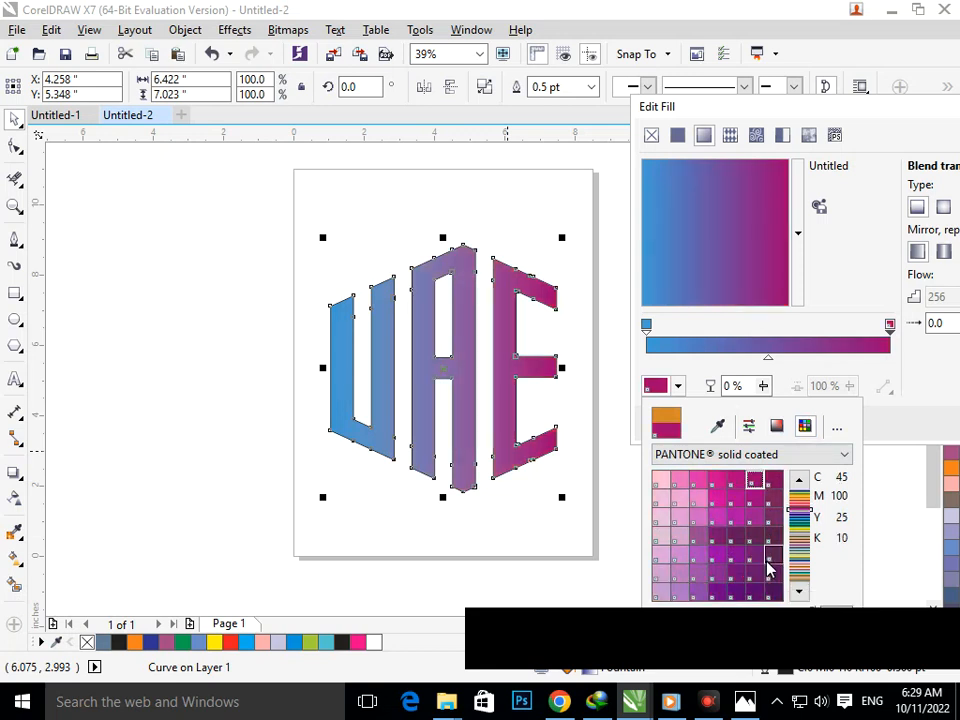
Set the gradient's start color to dark blue, C94 M80 Y0 K0, comparing green and orange along the way.
left_click(643, 340)
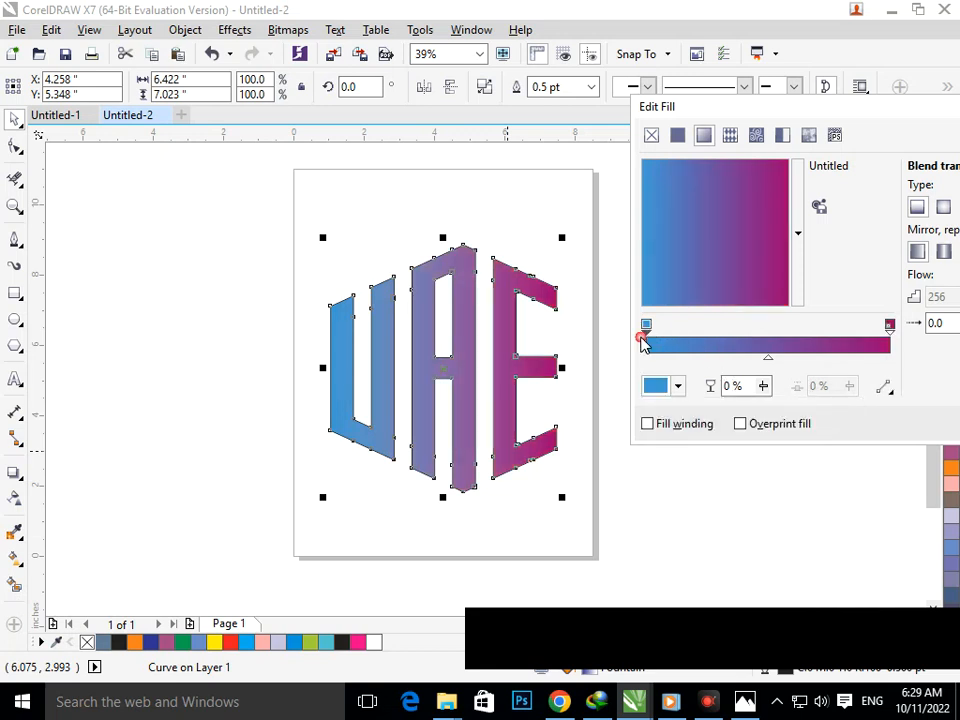
left_click(650, 386)
left_click(774, 541)
left_click(760, 478)
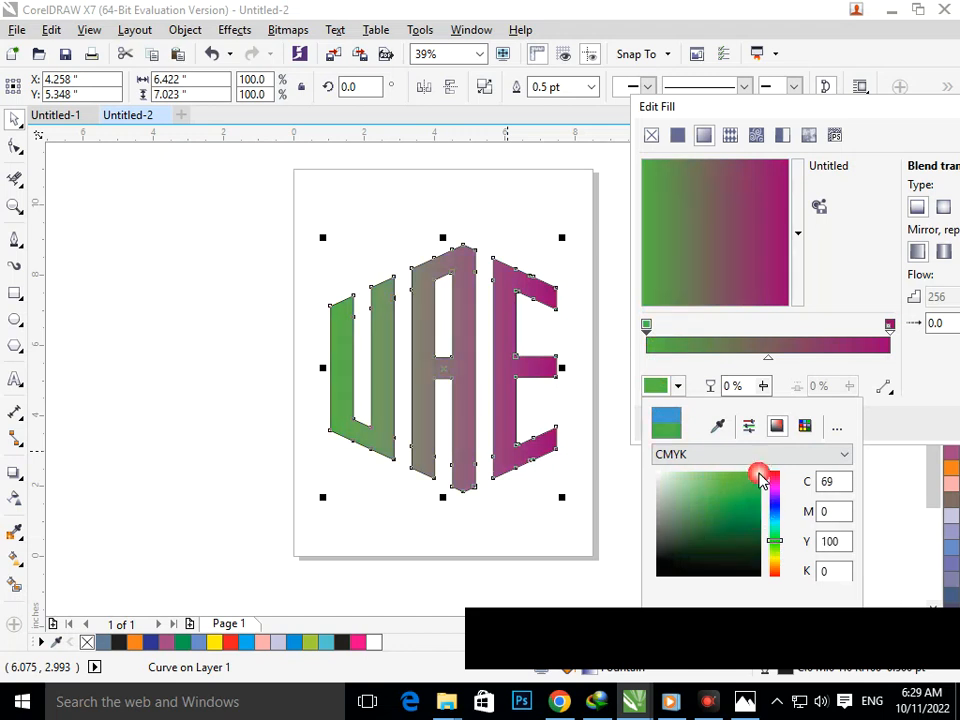
left_click(774, 512)
left_click(760, 500)
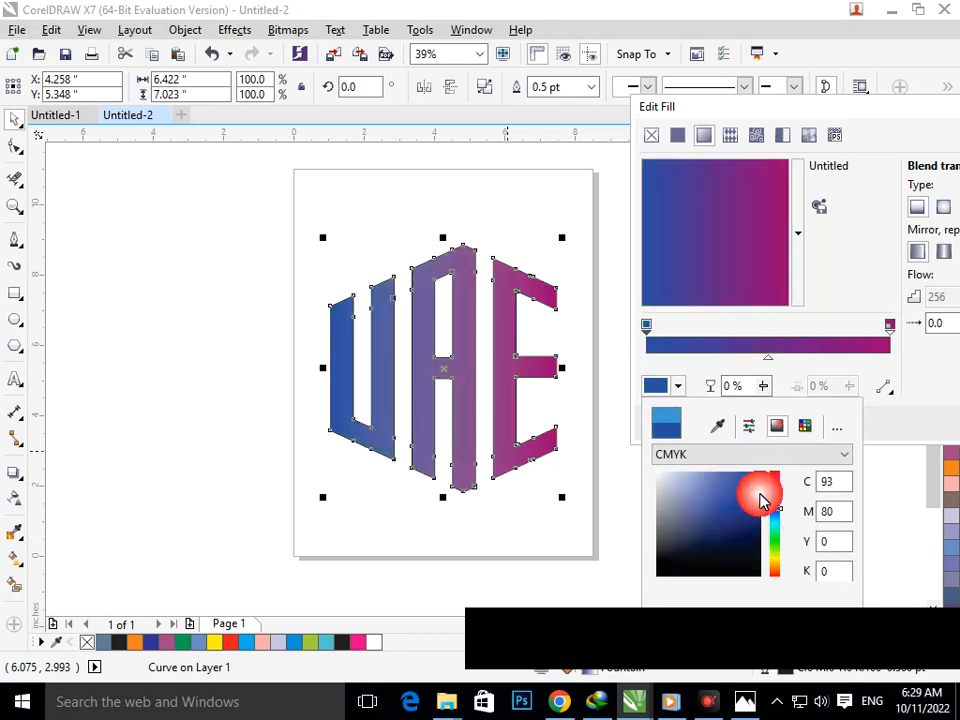
left_click(774, 479)
left_click(775, 567)
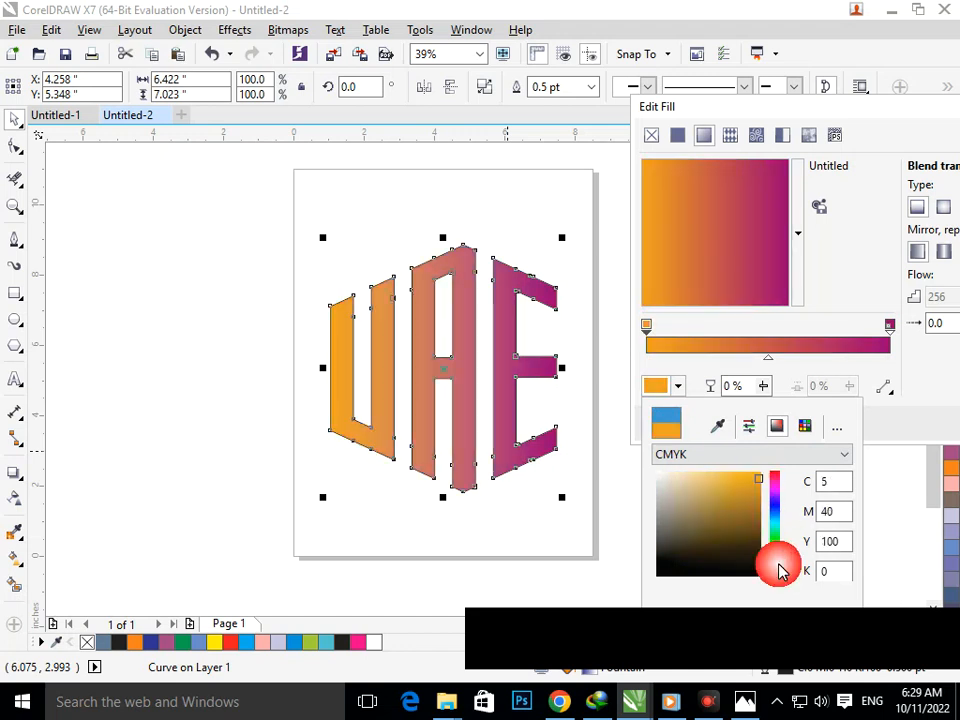
left_click(775, 540)
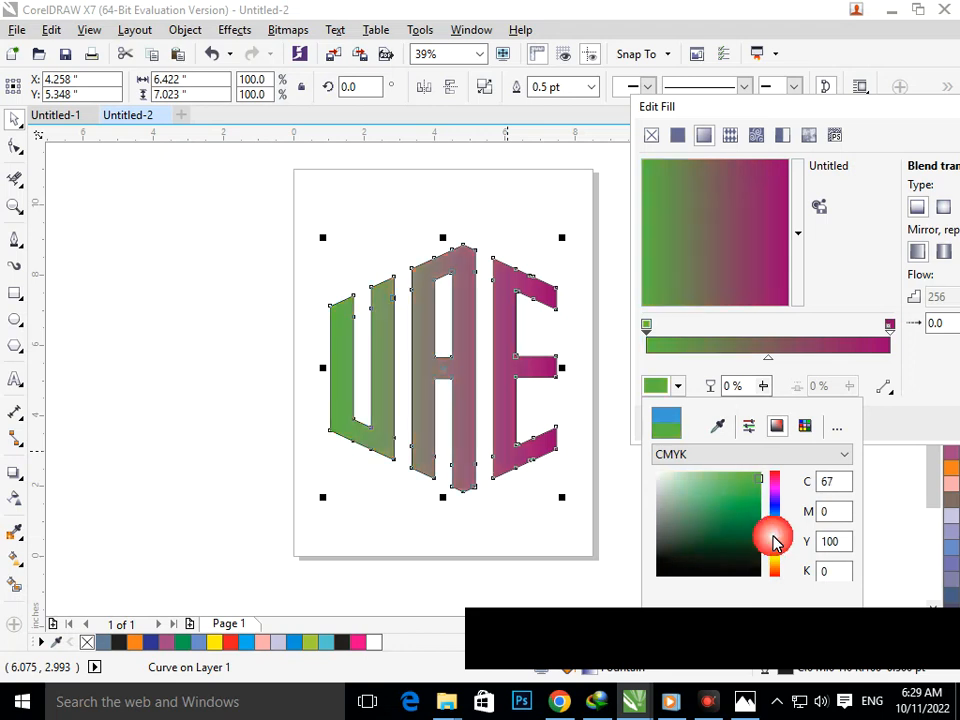
left_click(776, 509)
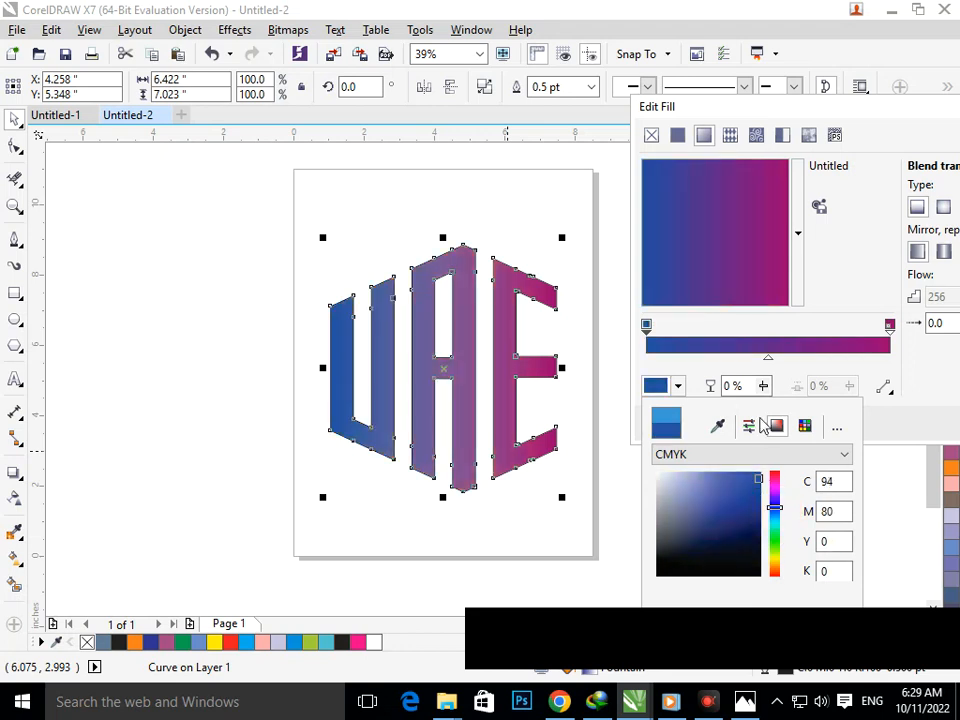
Set the gradient's end color to the PANTONE solid coated dark green C100 M44 Y79 K53.
left_click(897, 331)
left_click(889, 326)
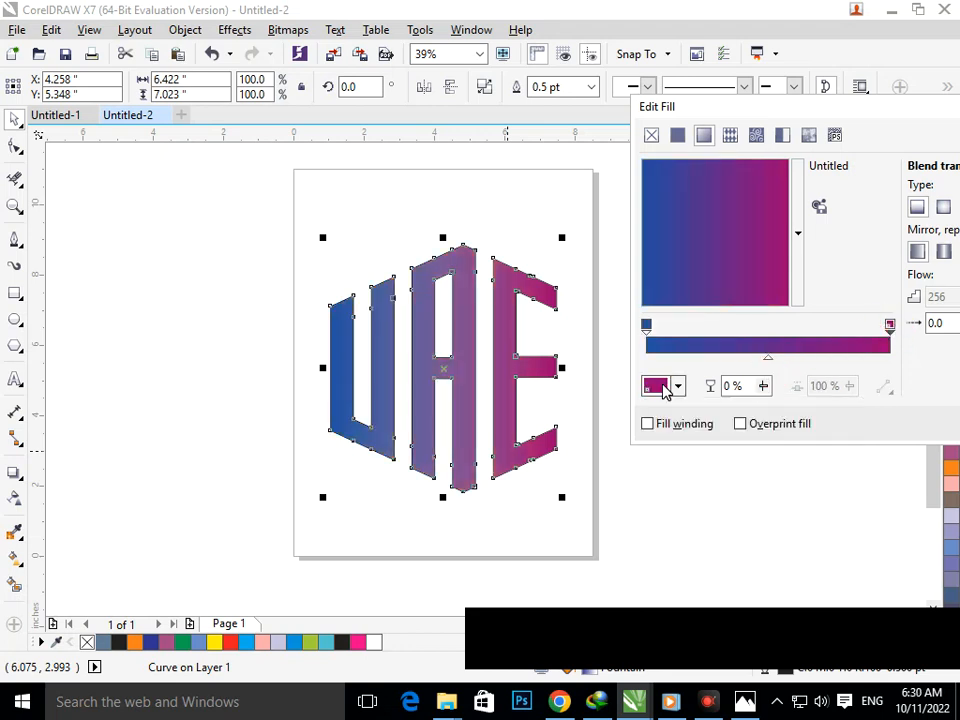
left_click(665, 390)
left_click(798, 521)
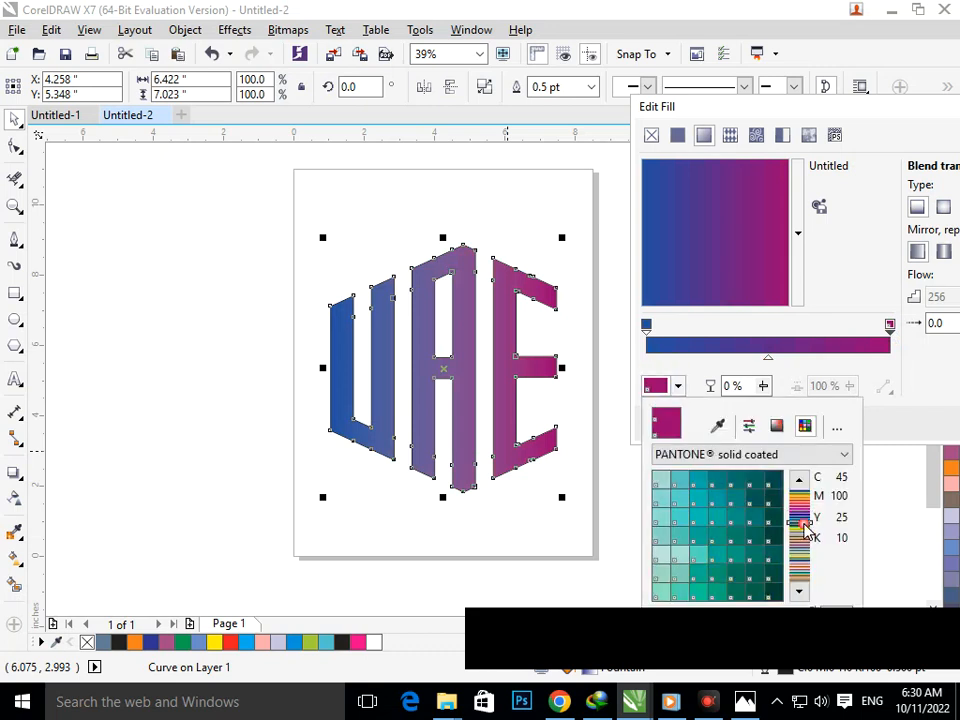
left_click(770, 525)
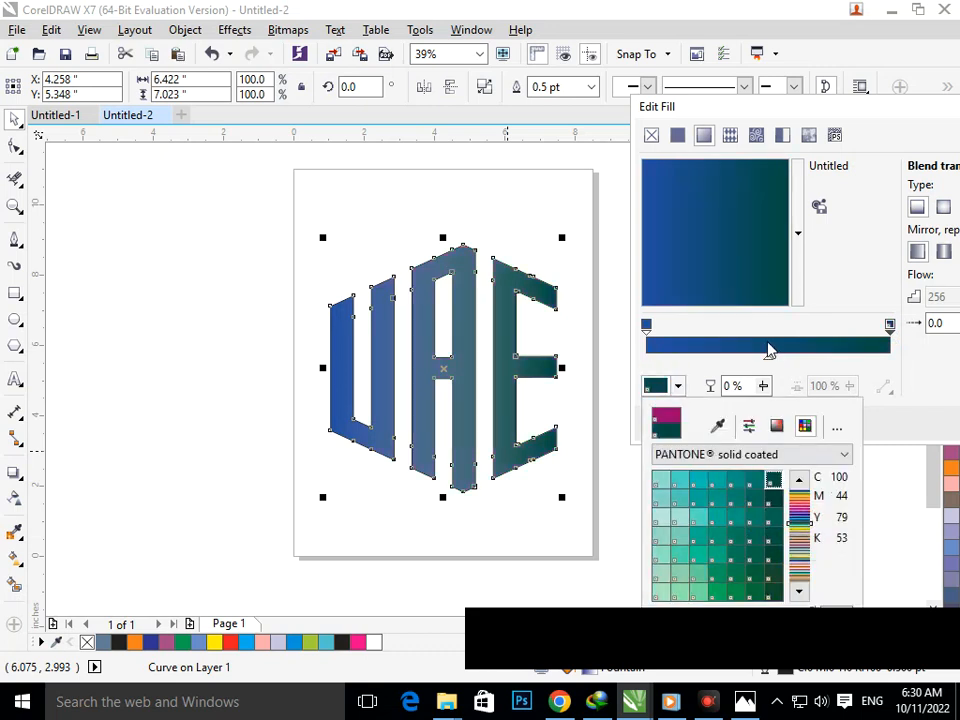
Add a color stop at 50% of the gradient and try brown and blue for it.
left_click(768, 340)
left_click(768, 340)
left_click(656, 386)
left_click(775, 548)
left_click(774, 569)
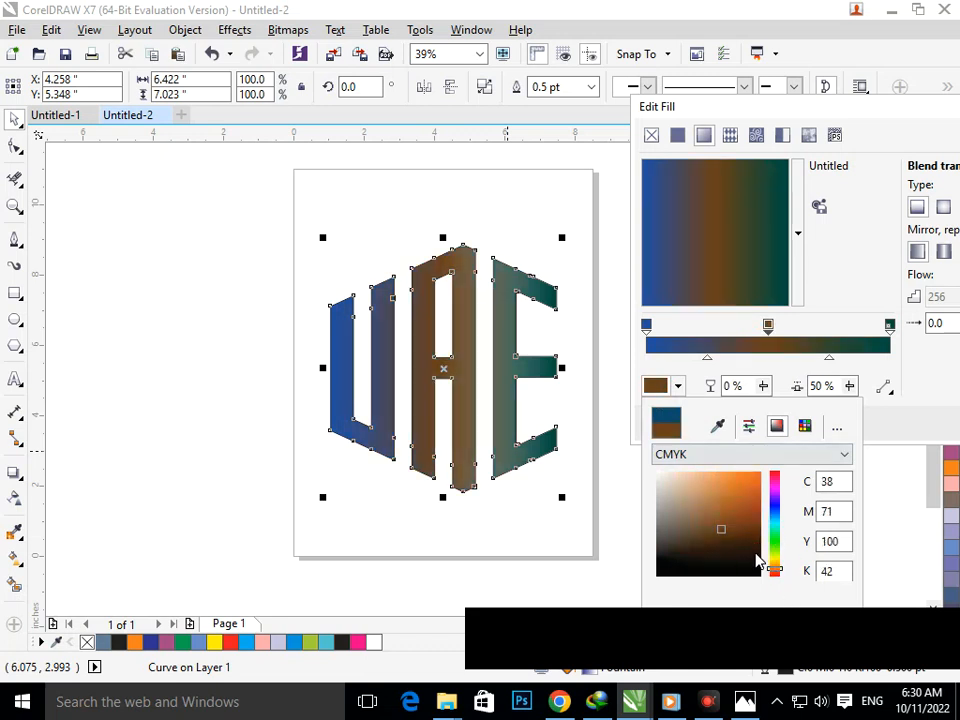
left_click(759, 474)
left_click(774, 514)
left_click(751, 514)
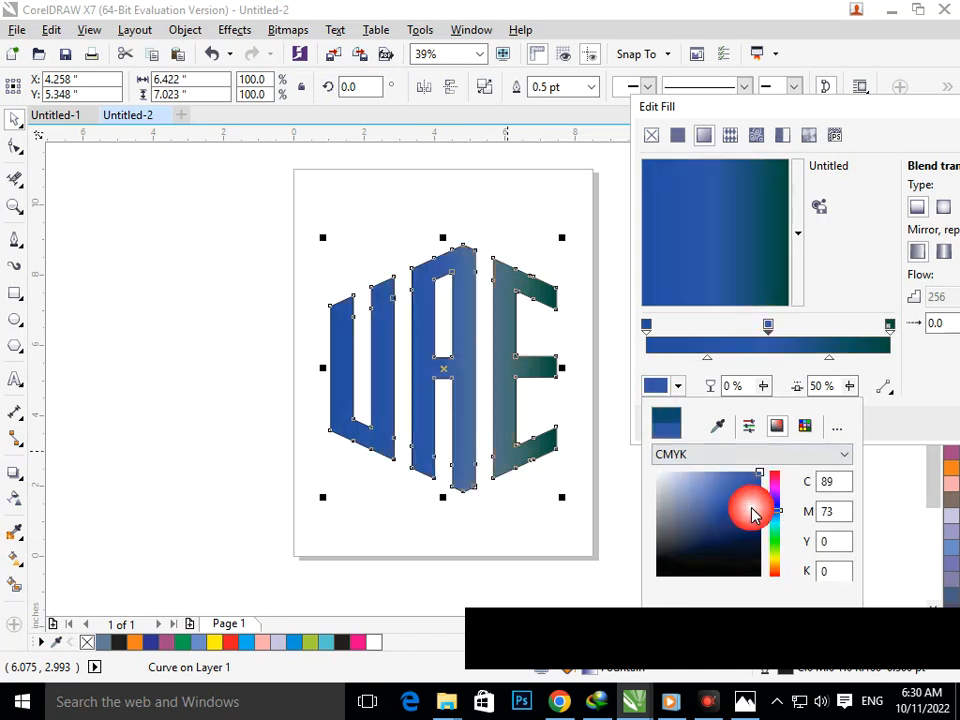
Recolor the gradient's middle stop green, C80 M18 Y100 K5, and delete that stop.
left_click(775, 524)
left_click(776, 542)
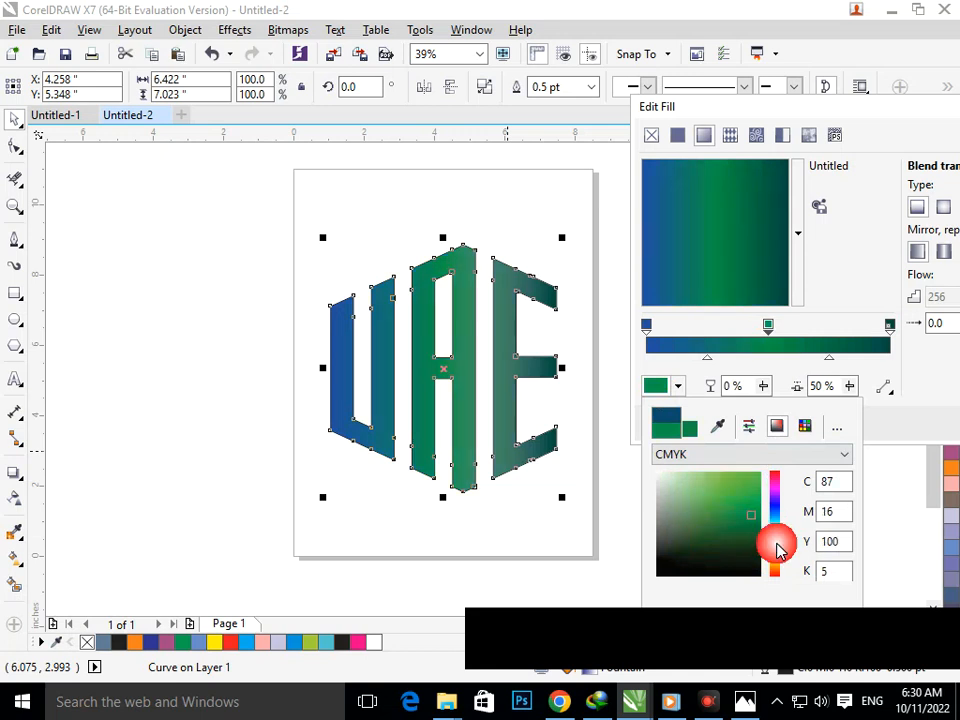
left_click(776, 516)
left_click(777, 531)
left_click(776, 545)
left_click(778, 554)
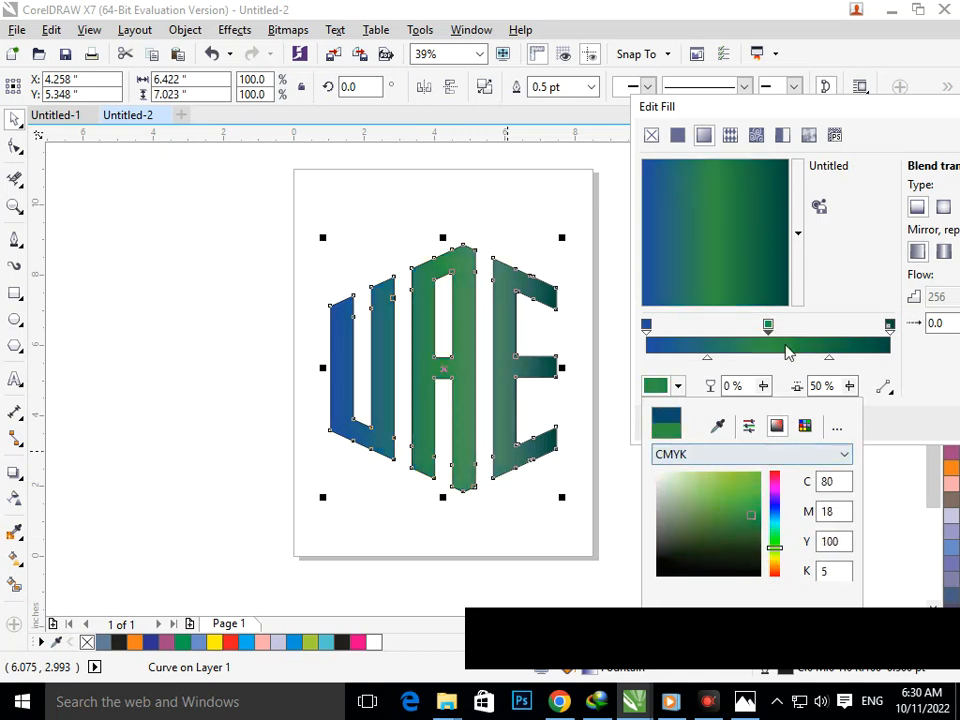
left_click(769, 327)
double_click(769, 327)
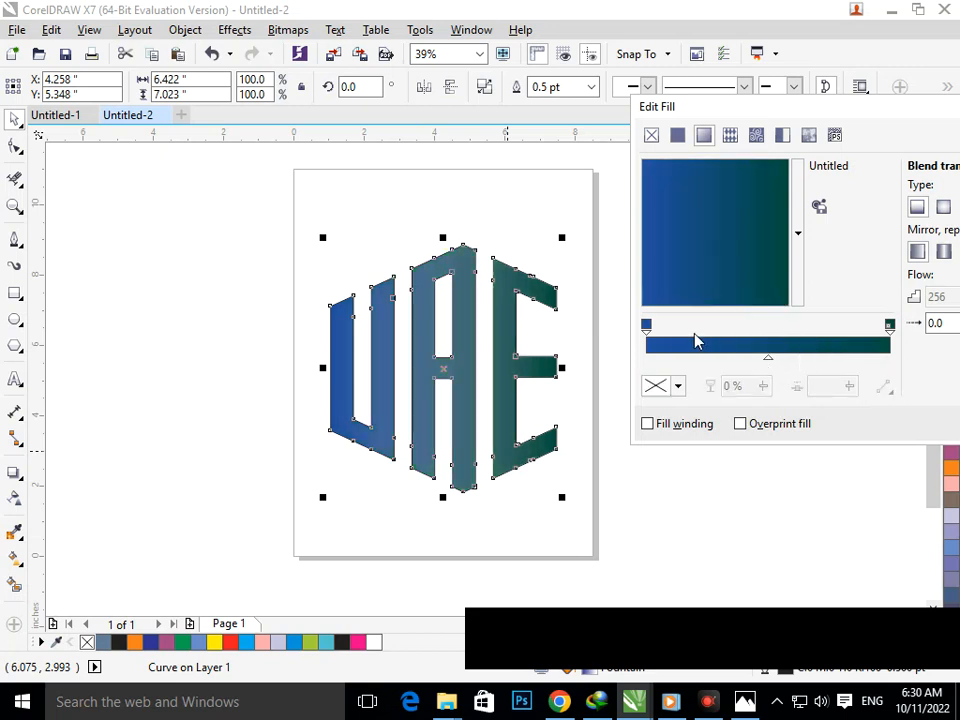
Set the gradient's start color to orange, C0 M75 Y100 K0.
left_click(650, 340)
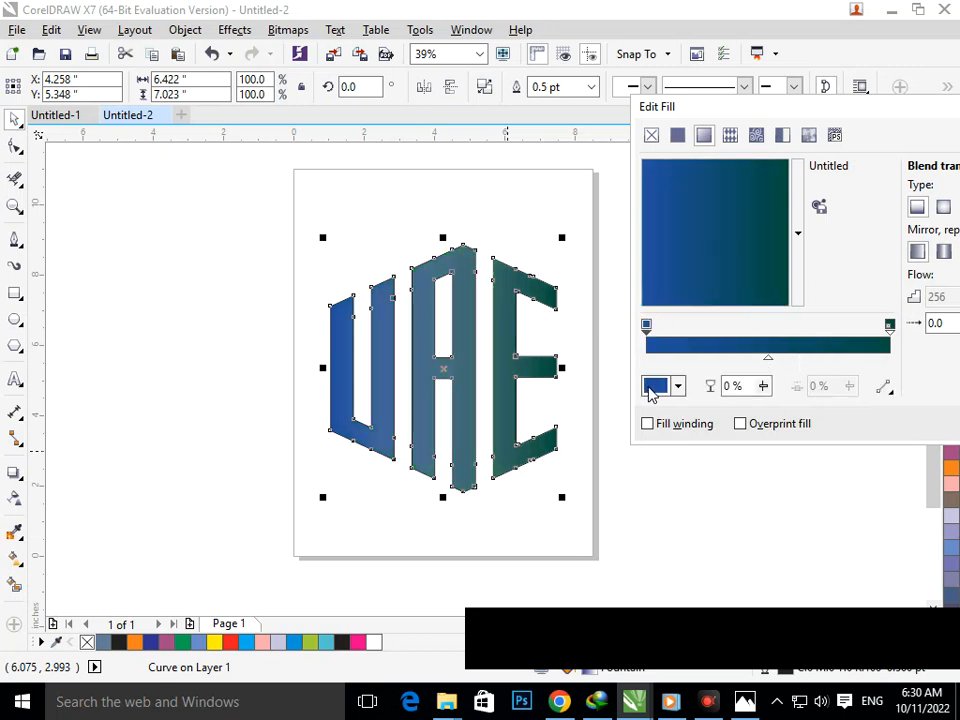
left_click(656, 387)
left_click(775, 570)
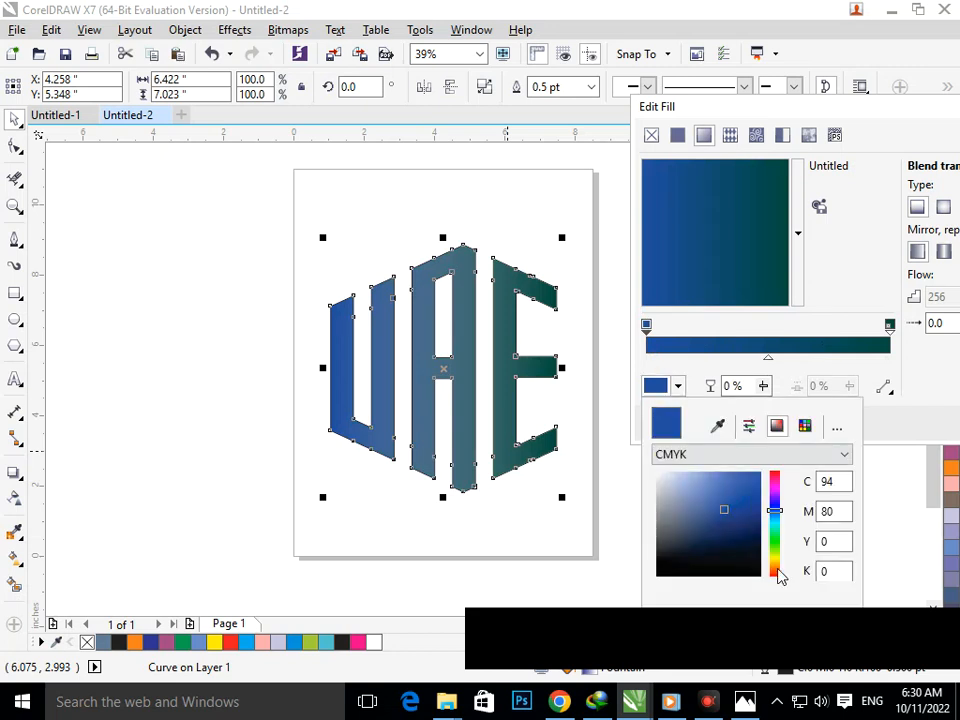
left_click_drag(757, 550, 767, 429)
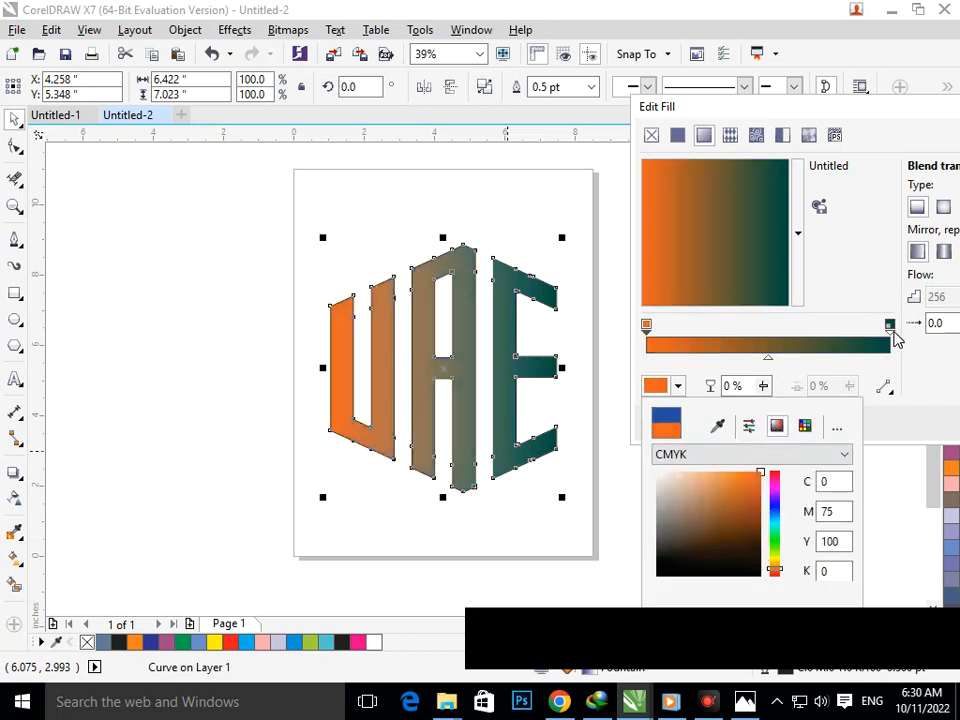
Try PANTONE solid coated coral, lavender and gray swatches as the gradient's end color.
left_click(889, 325)
left_click(656, 386)
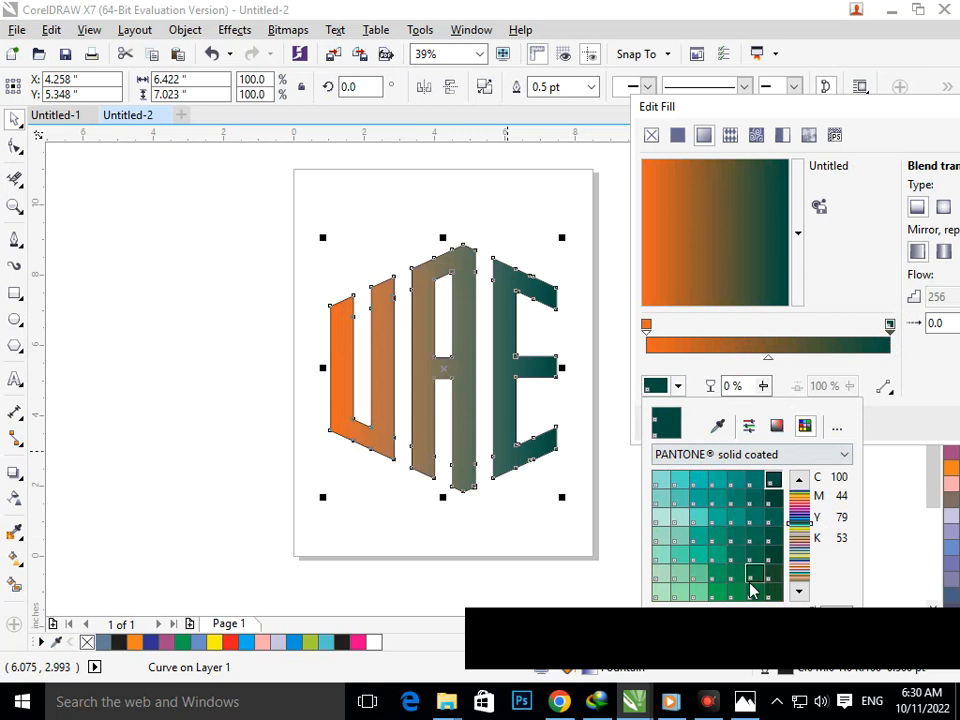
left_click(799, 566)
left_click(761, 553)
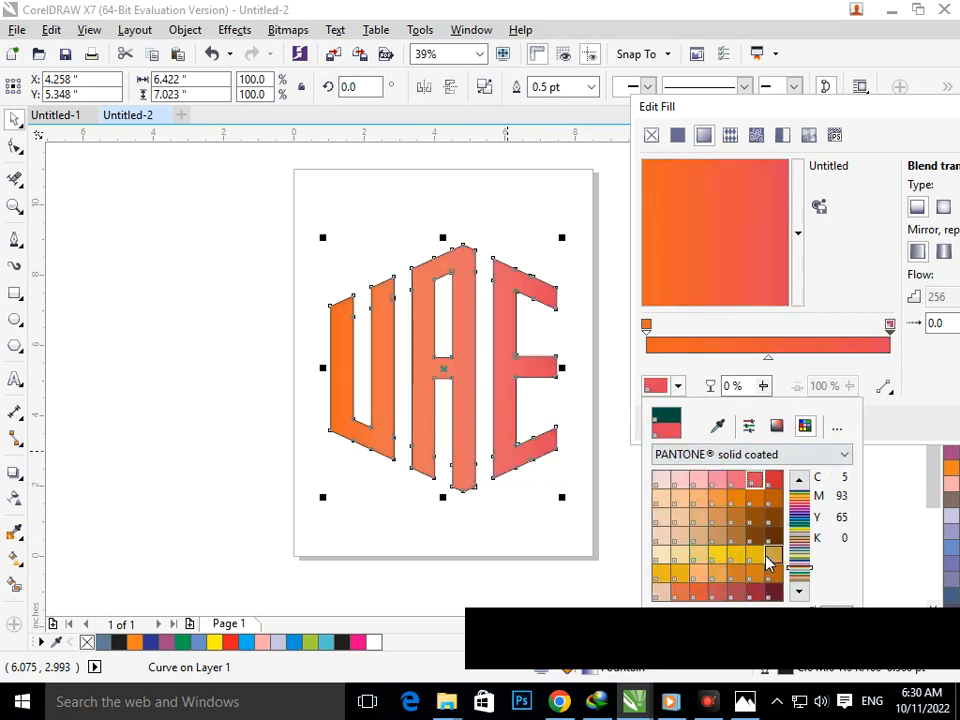
left_click(729, 580)
left_click(766, 590)
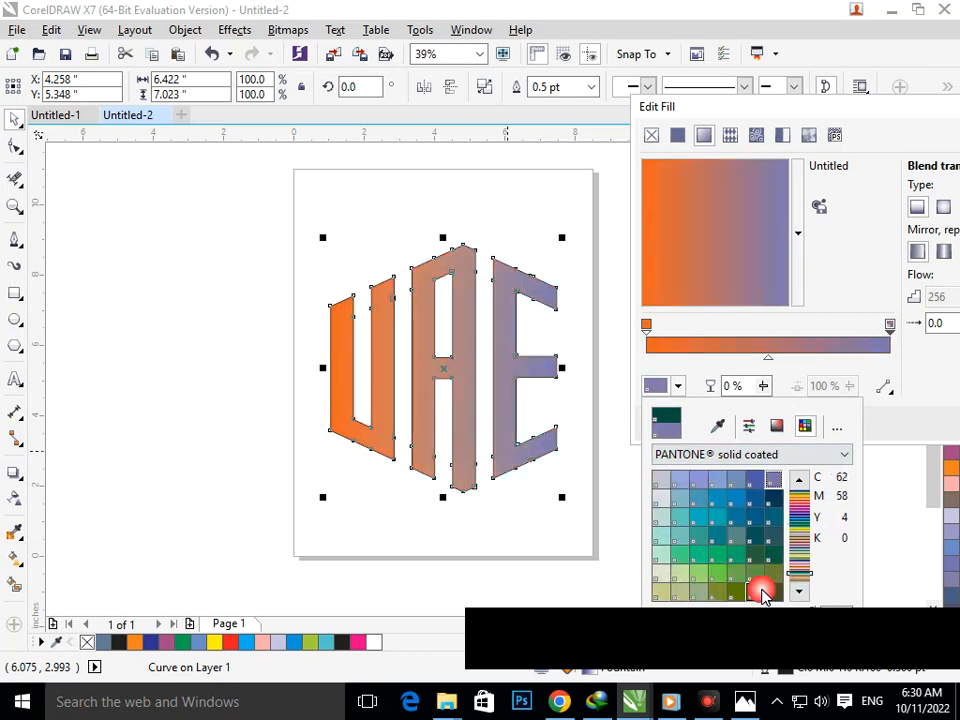
left_click(759, 595)
left_click(765, 597)
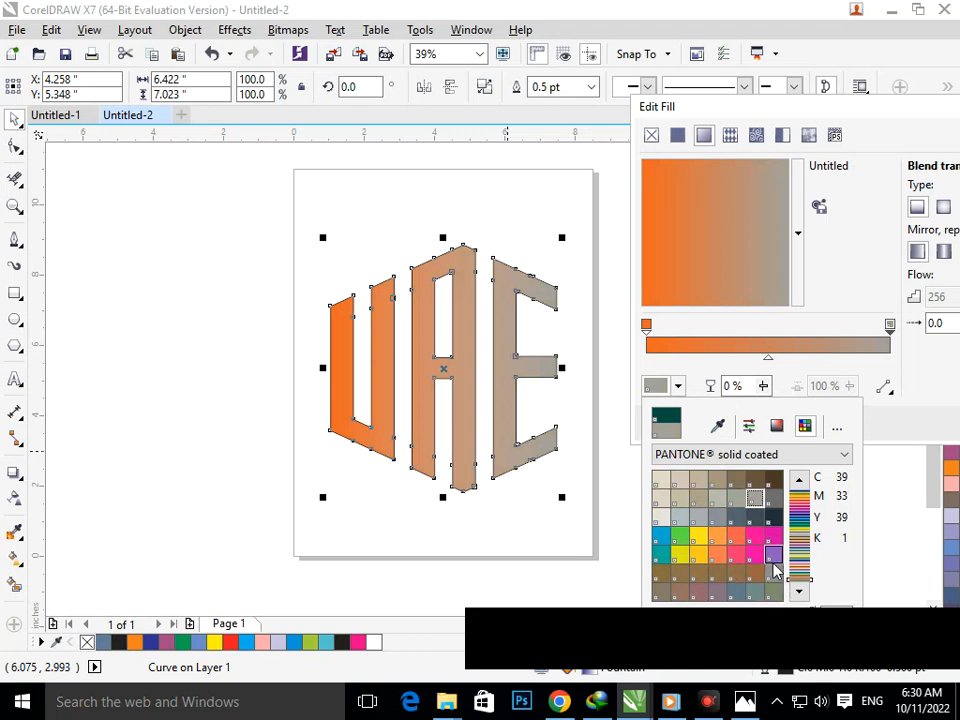
Set the gradient's end color to the PANTONE solid coated dark blue C100 M88 Y15 K9, trying purple and near-black first.
left_click(773, 557)
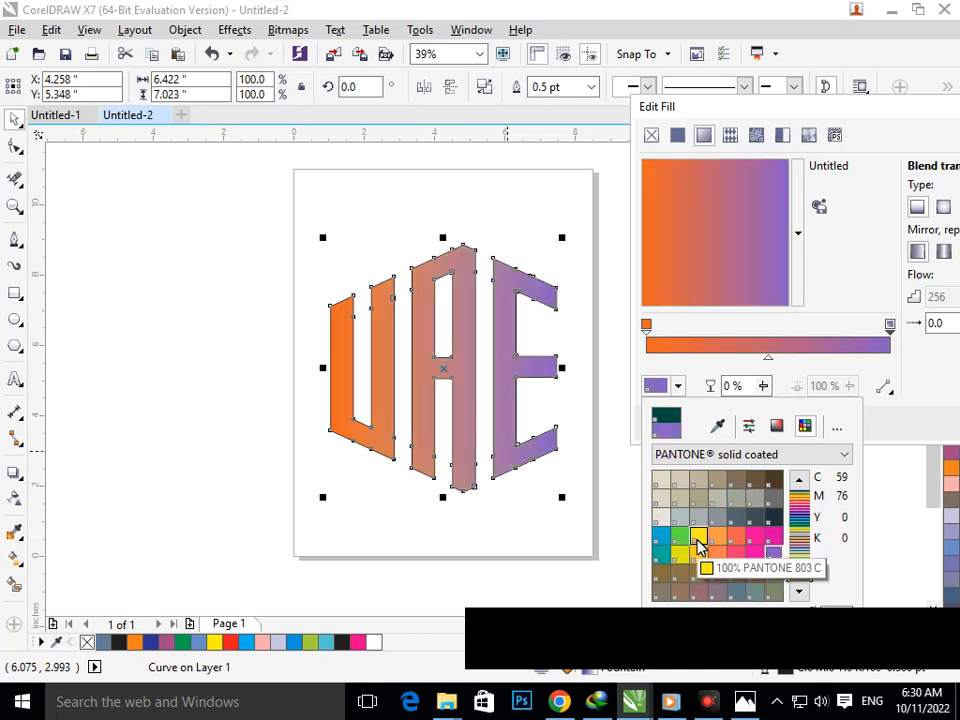
left_click(698, 545)
left_click(776, 517)
left_click(799, 517)
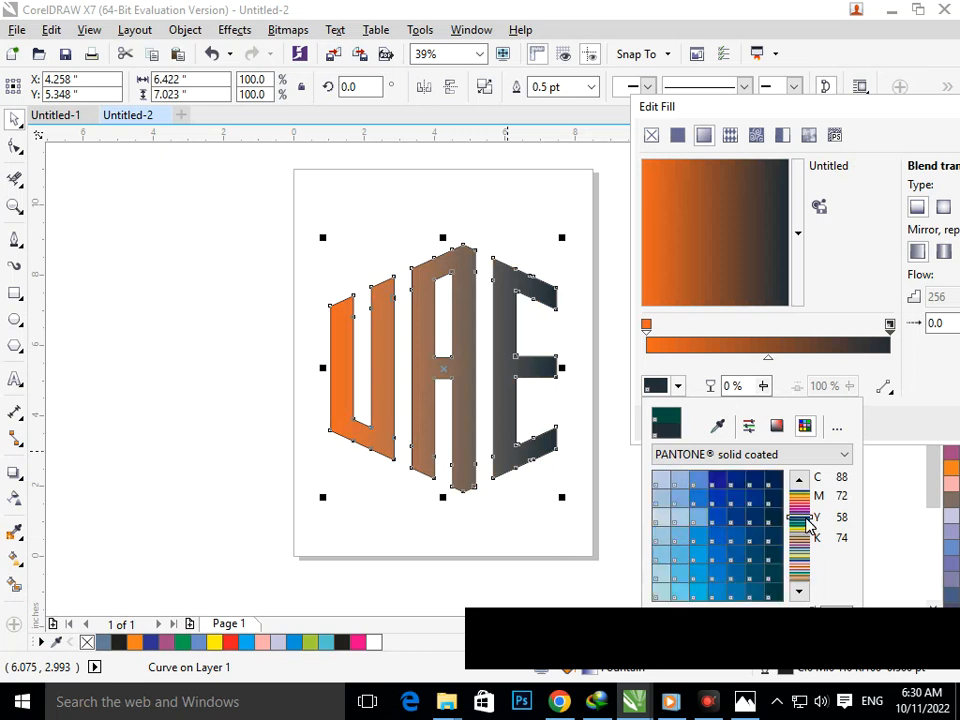
left_click(737, 481)
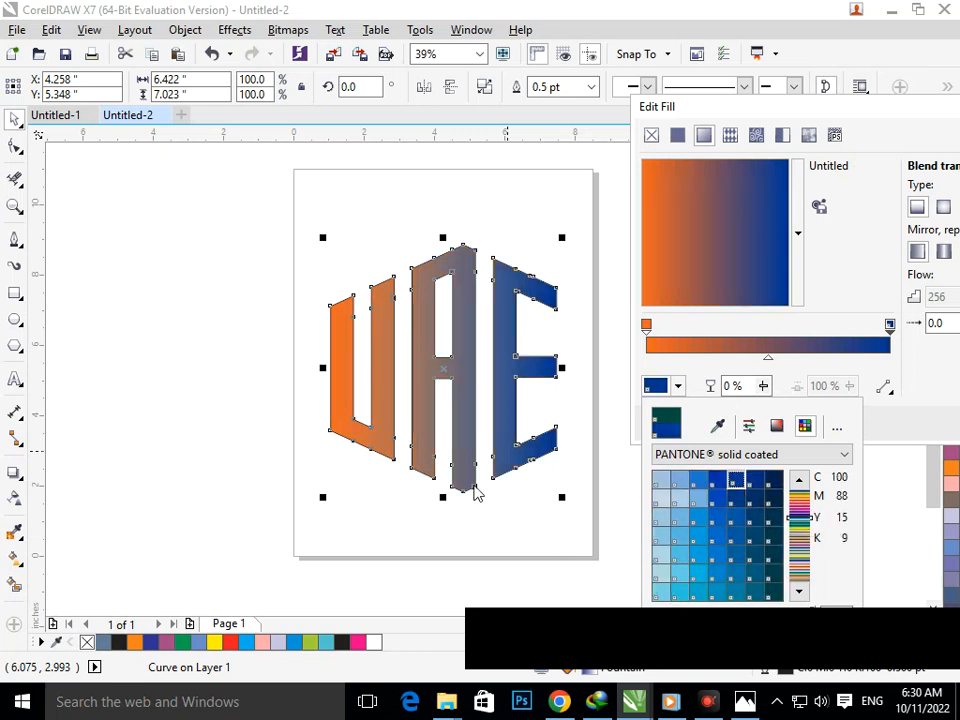
left_click(167, 272)
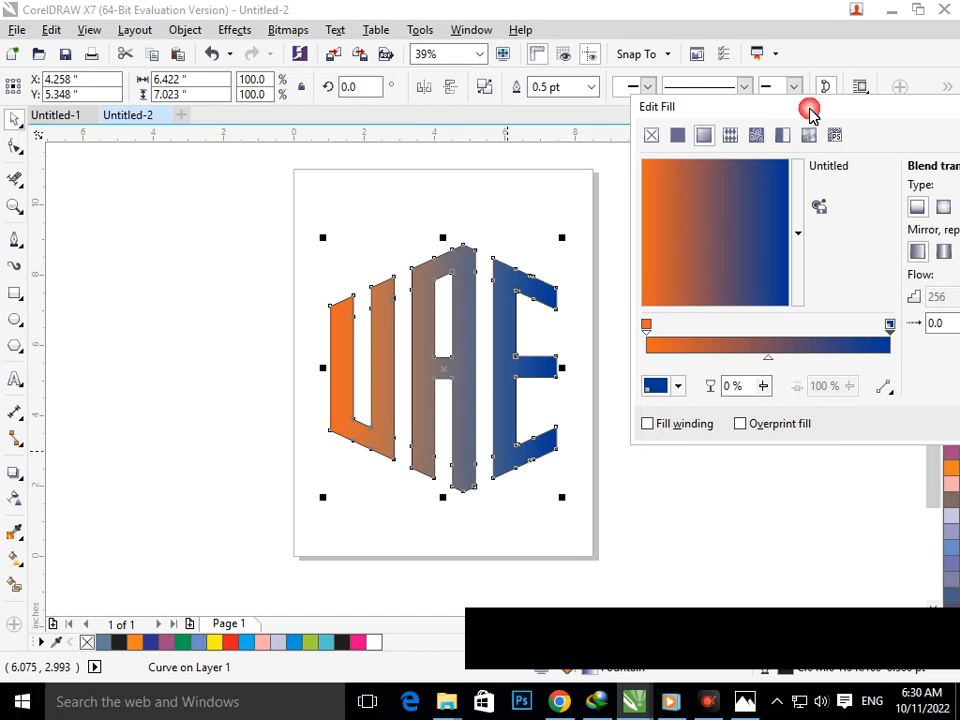
Change the gradient's start color from orange to a medium blue slightly lighter than the dark blue end color.
left_click(647, 330)
left_click(656, 386)
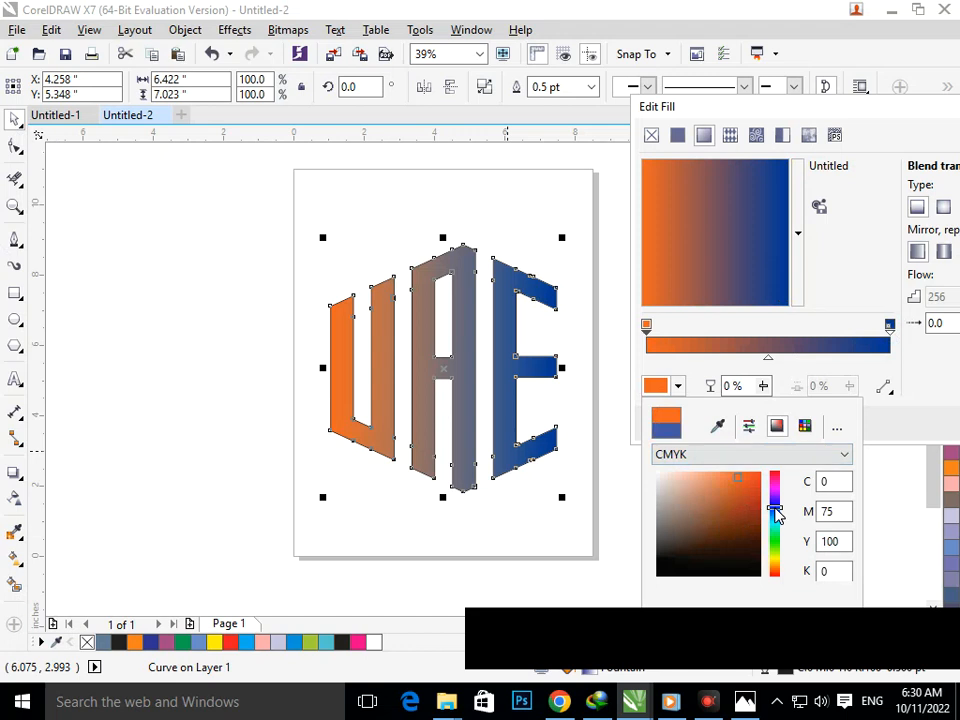
mouse_move(738, 477)
left_mouse_down()
mouse_move(727, 480)
mouse_move(754, 486)
left_mouse_up()
left_click(783, 340)
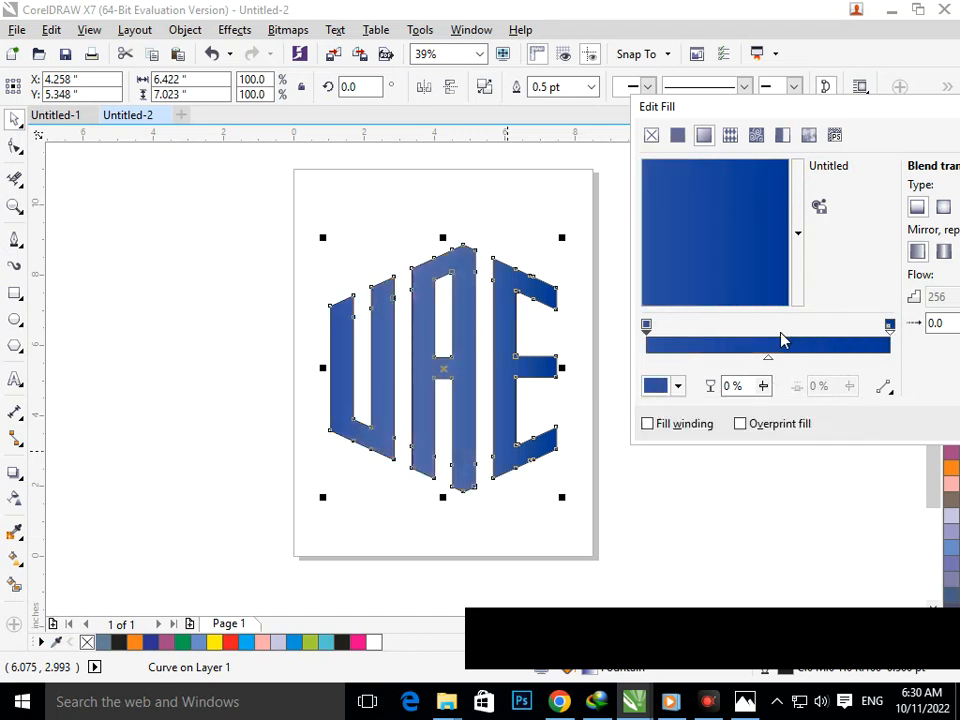
Add a middle stop at 52% on the gradient and set it to green C84 M20 Y89 K5, trying dark red first.
double_click(775, 340)
left_click(653, 391)
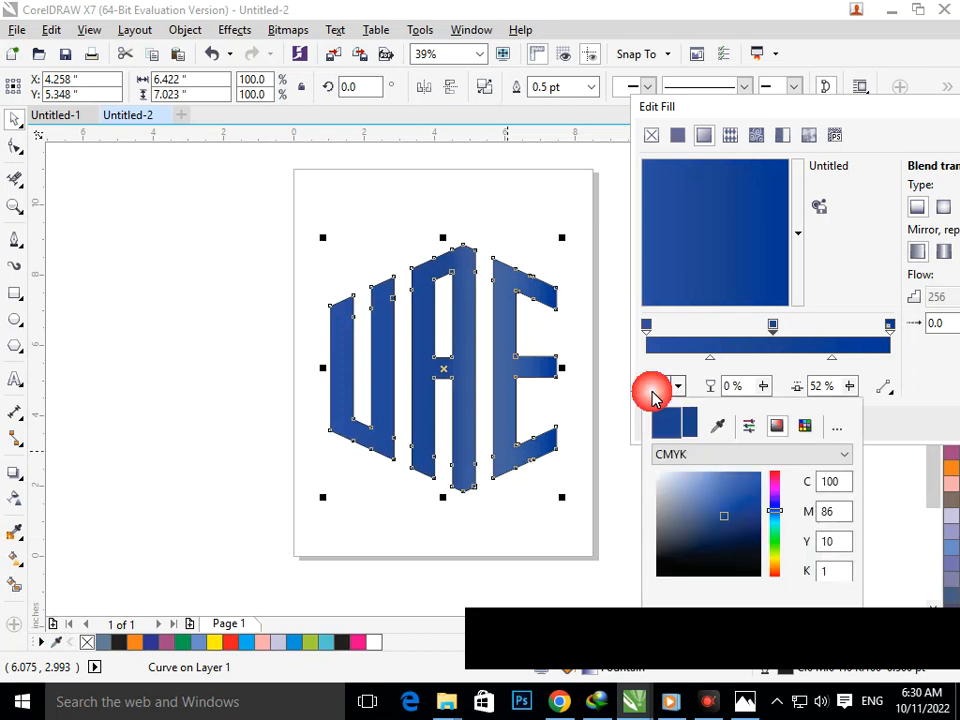
left_click(775, 542)
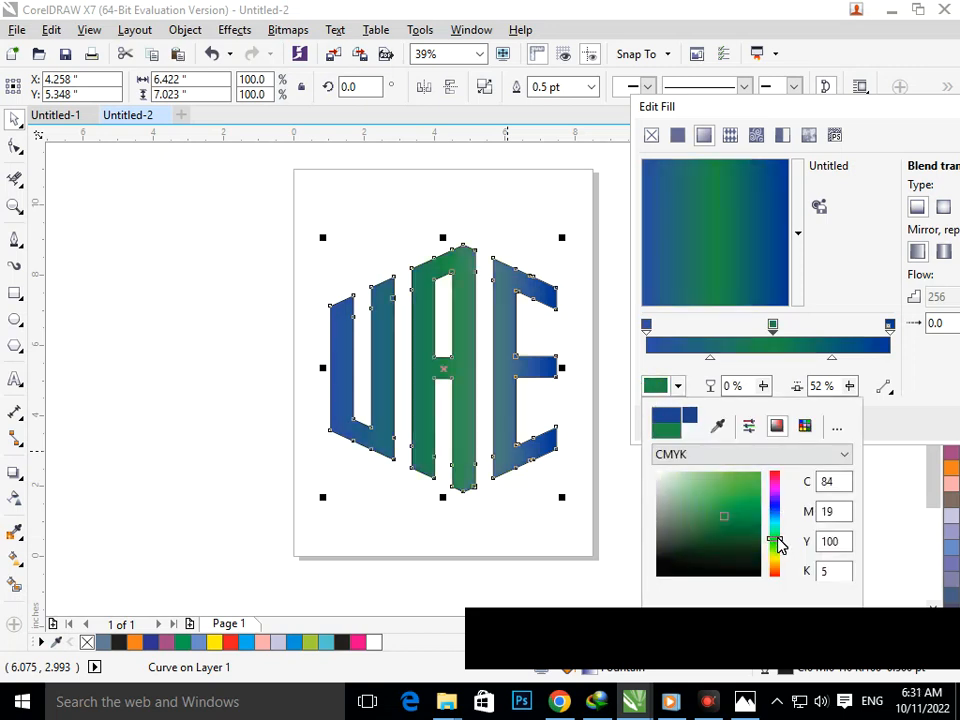
left_click_drag(779, 541, 783, 474)
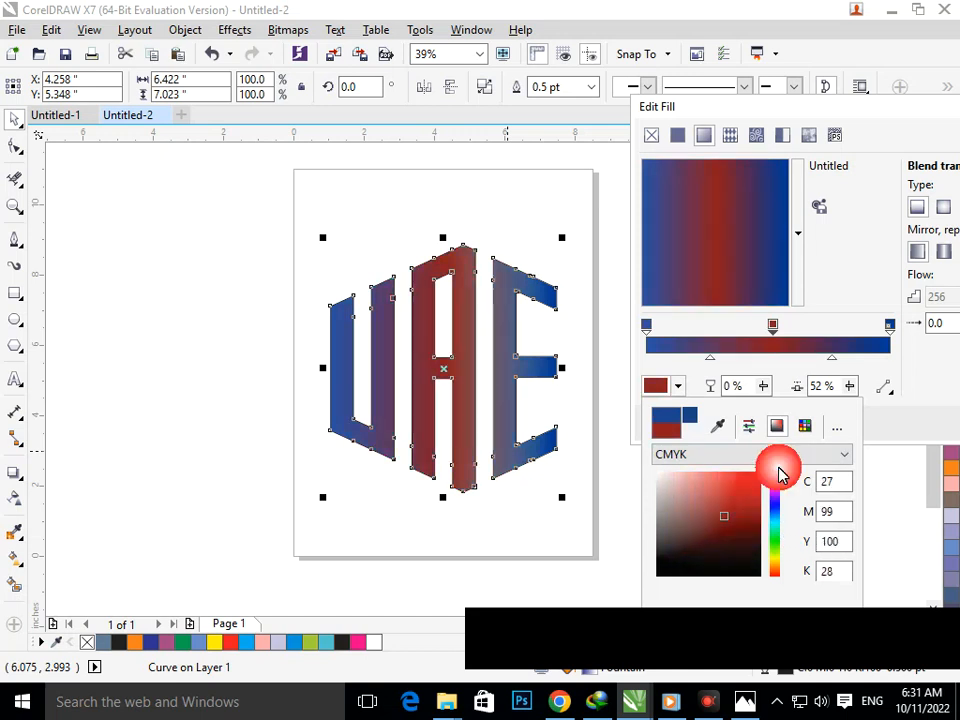
left_click(775, 542)
left_click(776, 572)
left_click(776, 543)
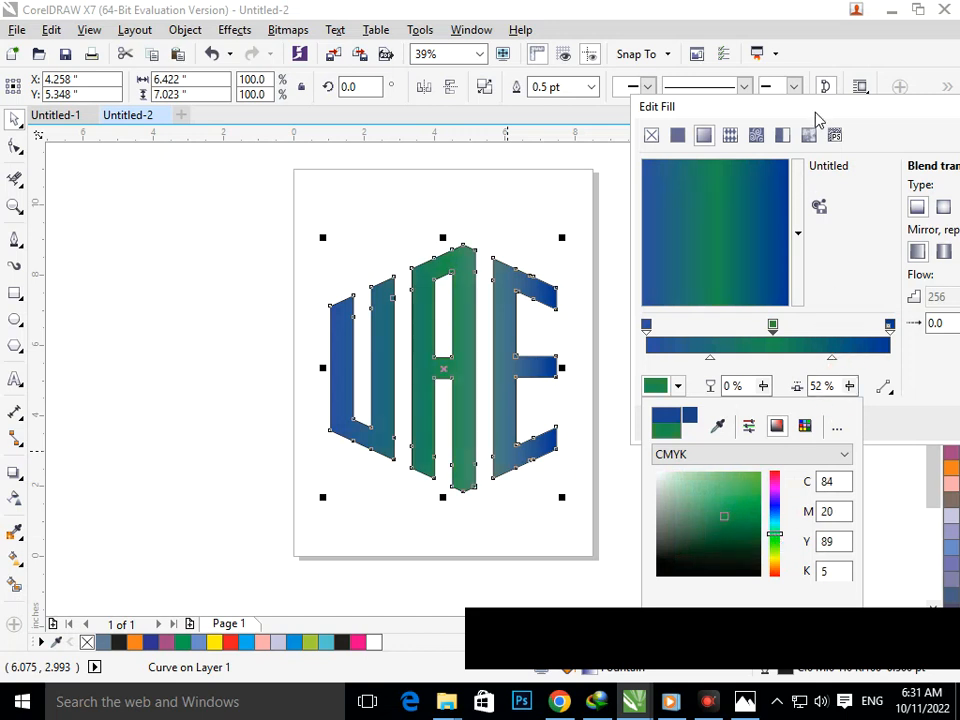
Try the elliptical gradient type on the monogram, and return to the linear type.
left_click(518, 182)
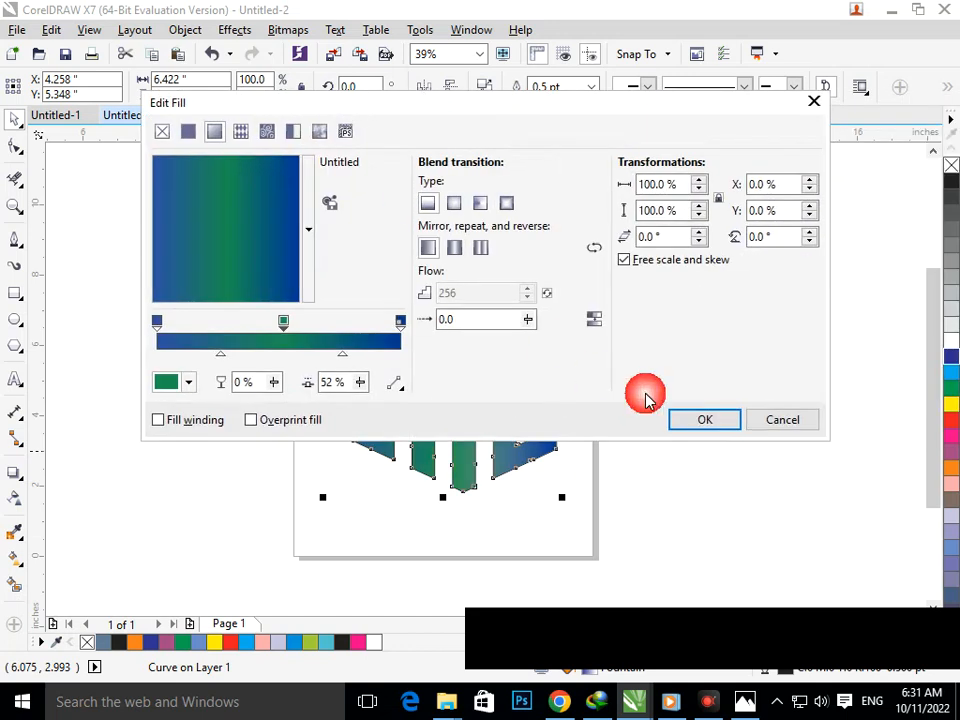
left_click(703, 418)
left_click_drag(958, 129, 834, 99)
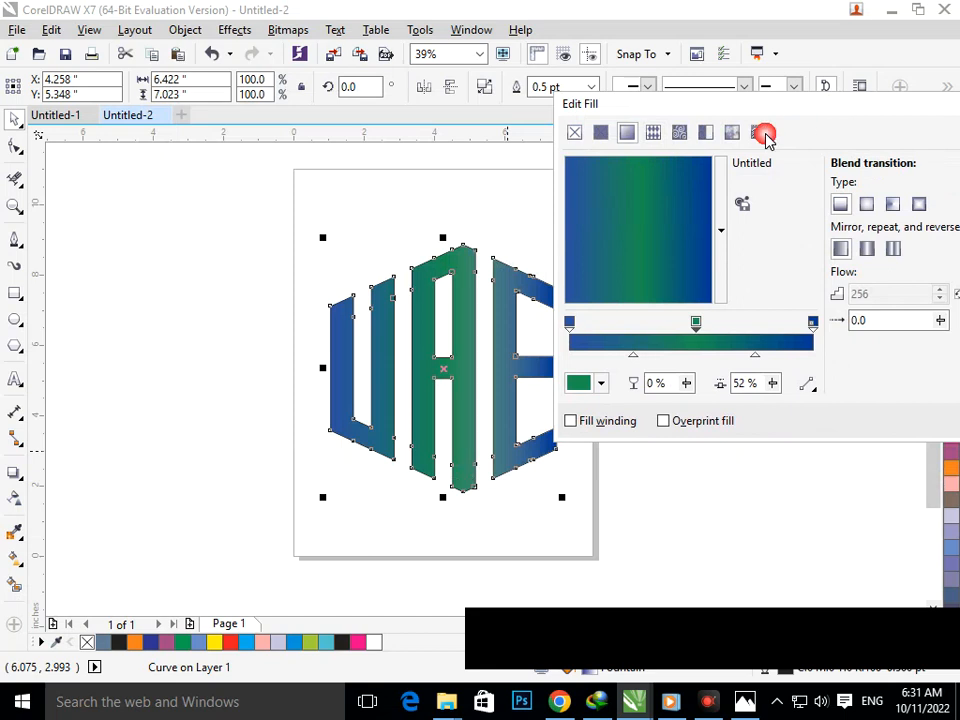
left_click(651, 133)
left_click(626, 134)
left_click(864, 205)
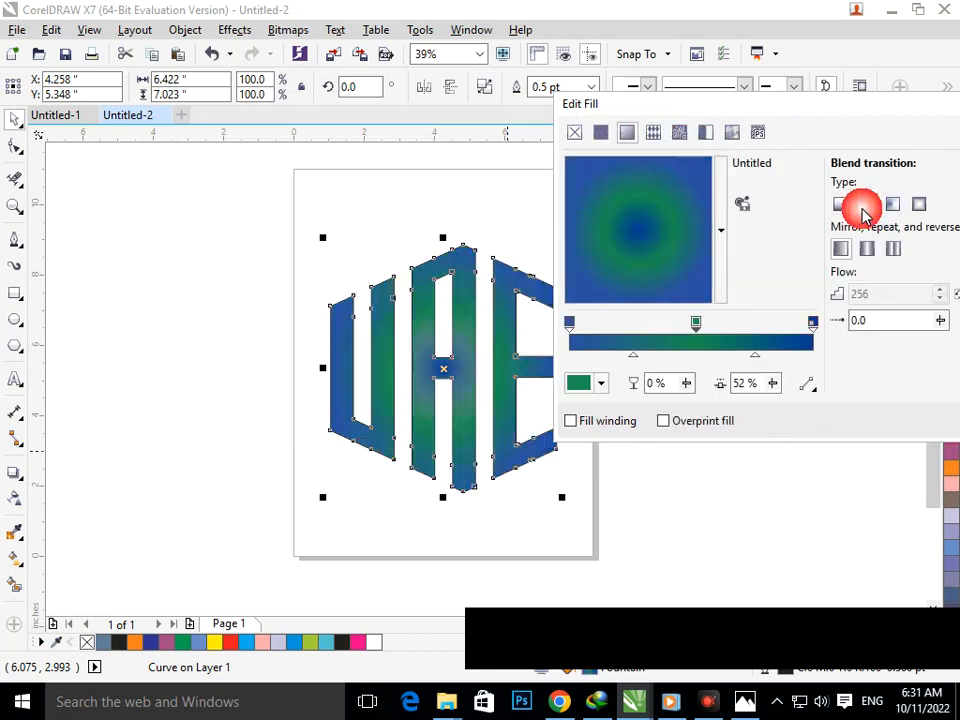
left_click_drag(800, 113, 779, 285)
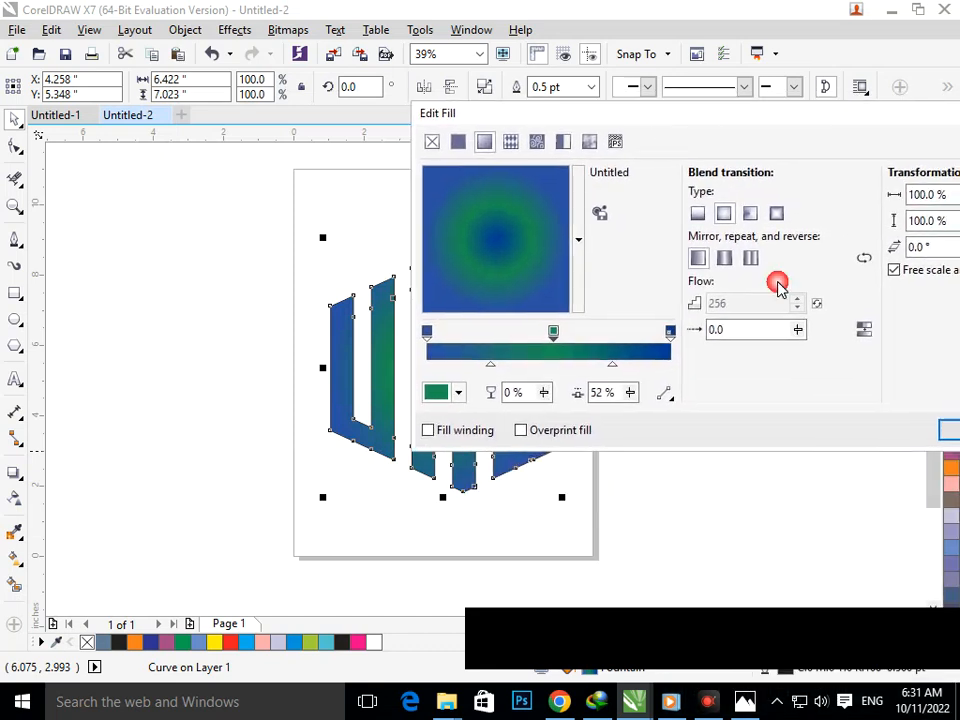
left_click(698, 213)
left_click_drag(722, 122, 480, 110)
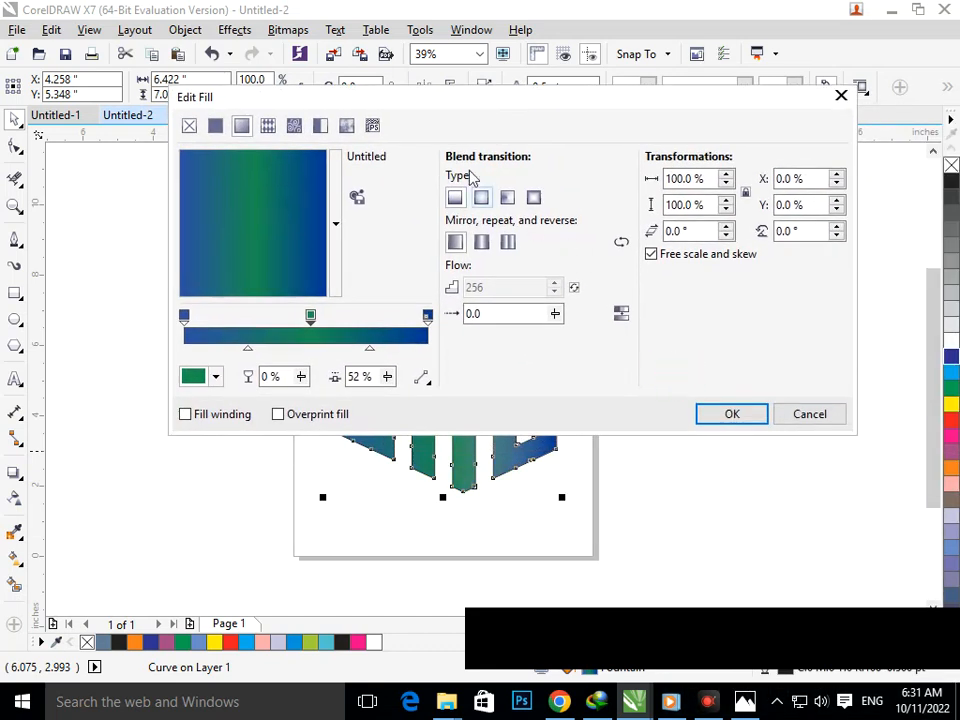
Apply the blue-green-blue linear gradient to the UAE monogram and deselect it.
left_click_drag(416, 105, 868, 122)
left_click_drag(748, 231, 735, 253)
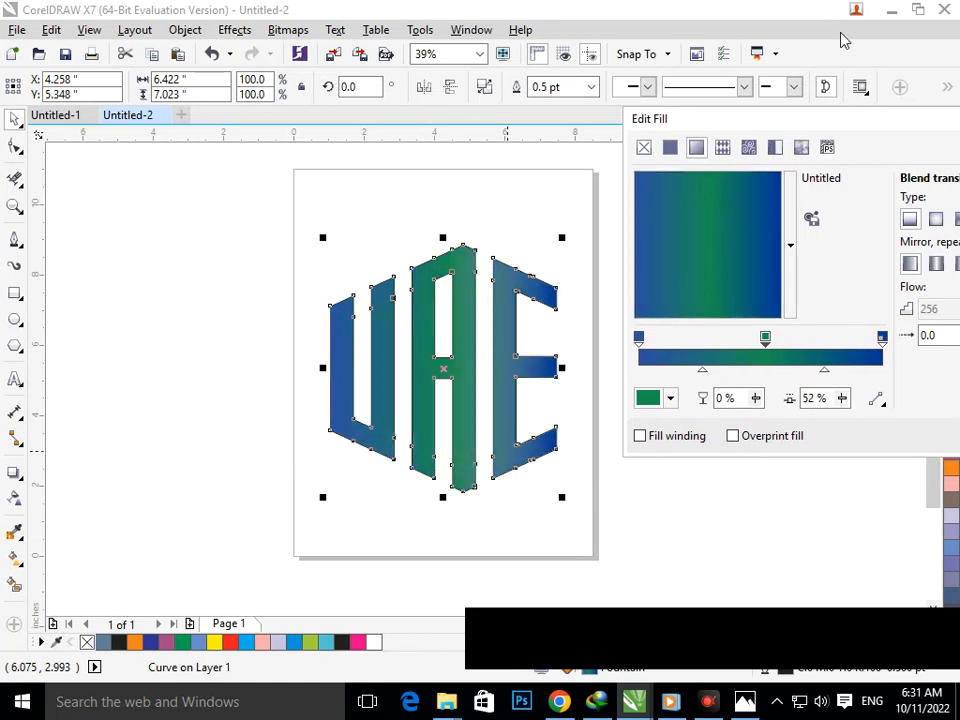
left_click_drag(822, 118, 206, 124)
left_click(567, 445)
left_click(737, 484)
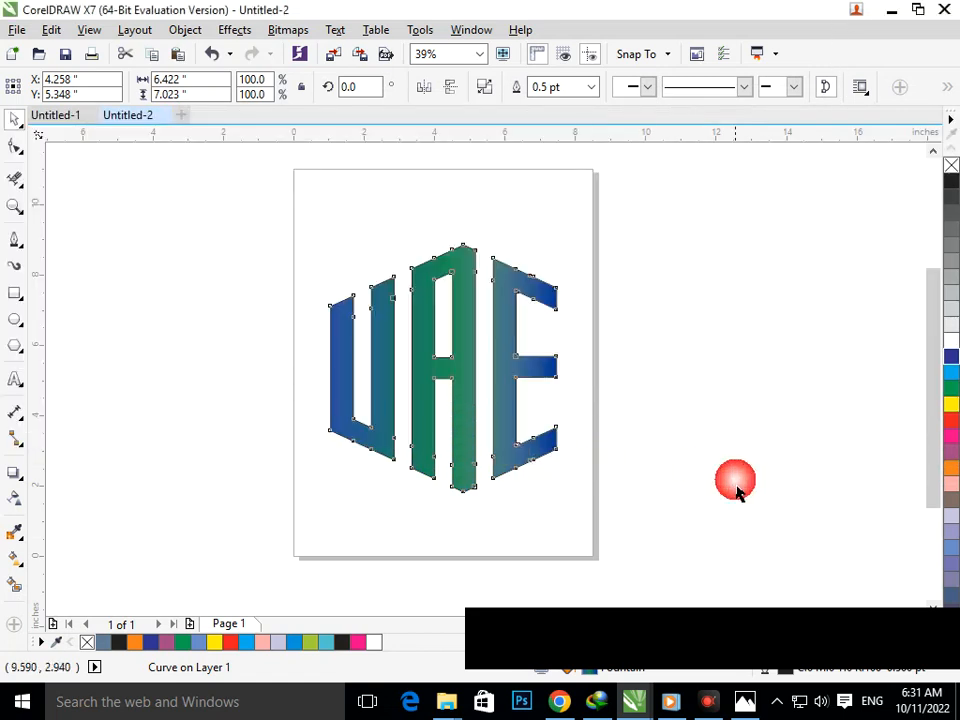